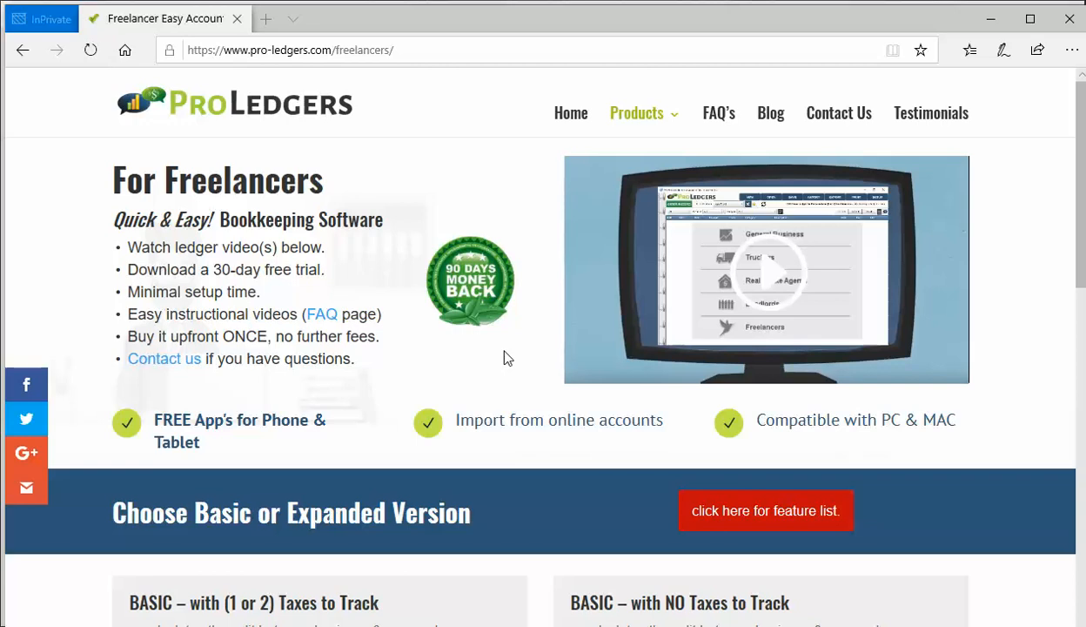
Step: Review the Freelancers page's Basic and Expanded ledger versions and the free Android and iOS apps
scroll(507, 356, down, 5)
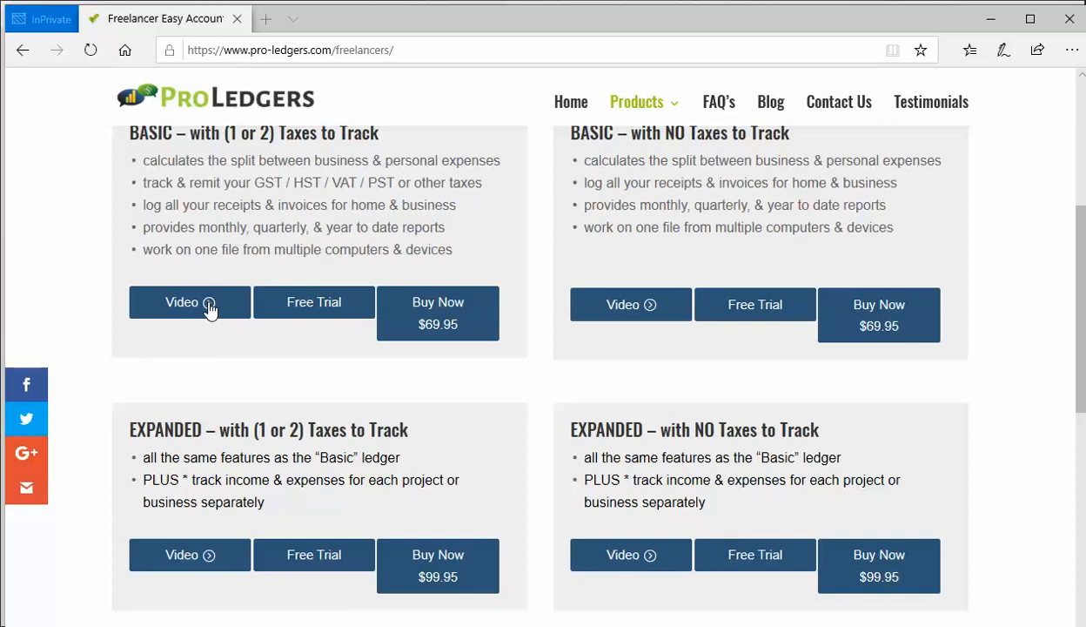
scroll(187, 311, up, 1)
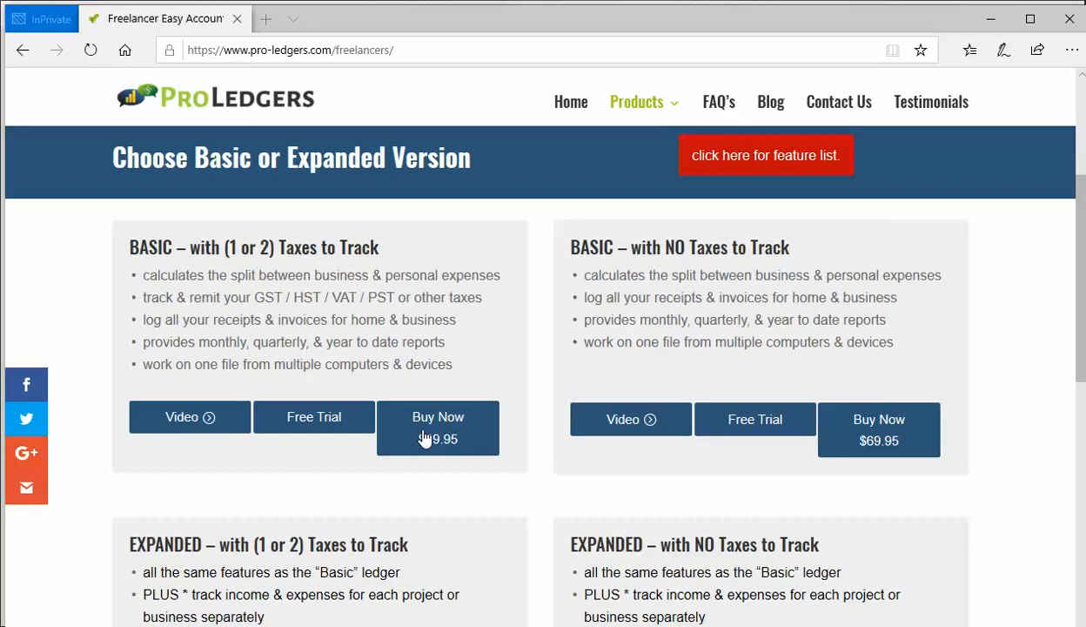
scroll(424, 438, up, 3)
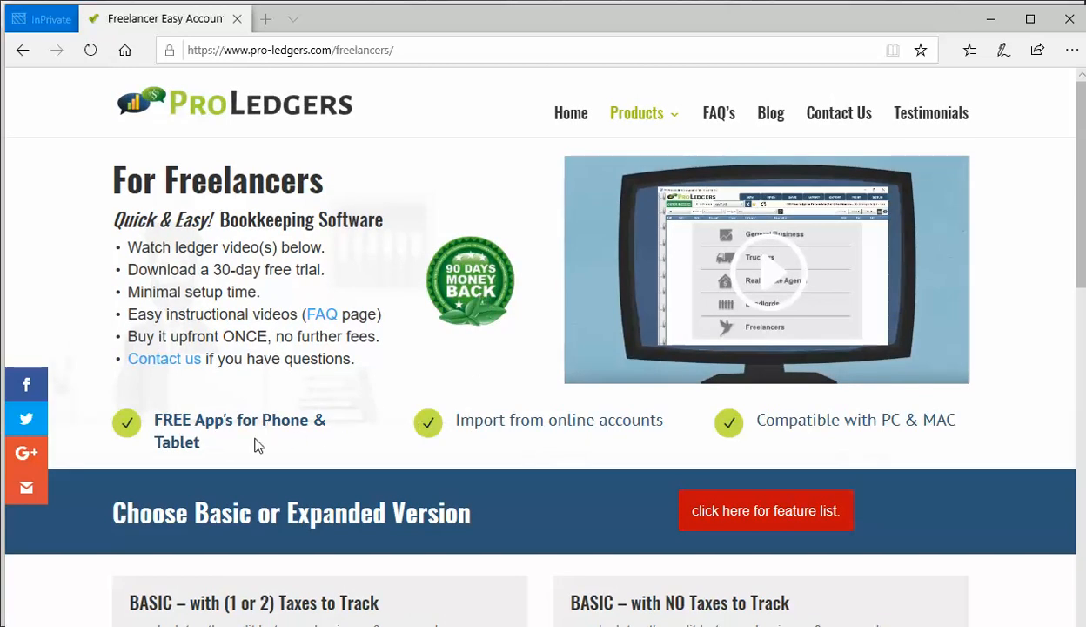
scroll(255, 444, down, 5)
scroll(255, 444, down, 5)
scroll(259, 443, up, 3)
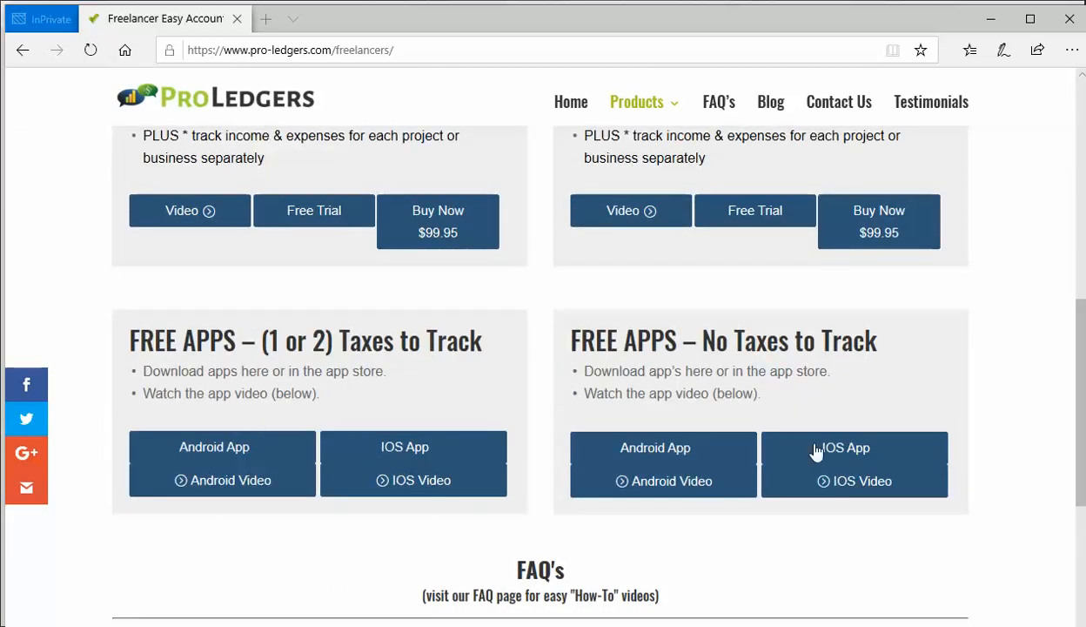
click(687, 456)
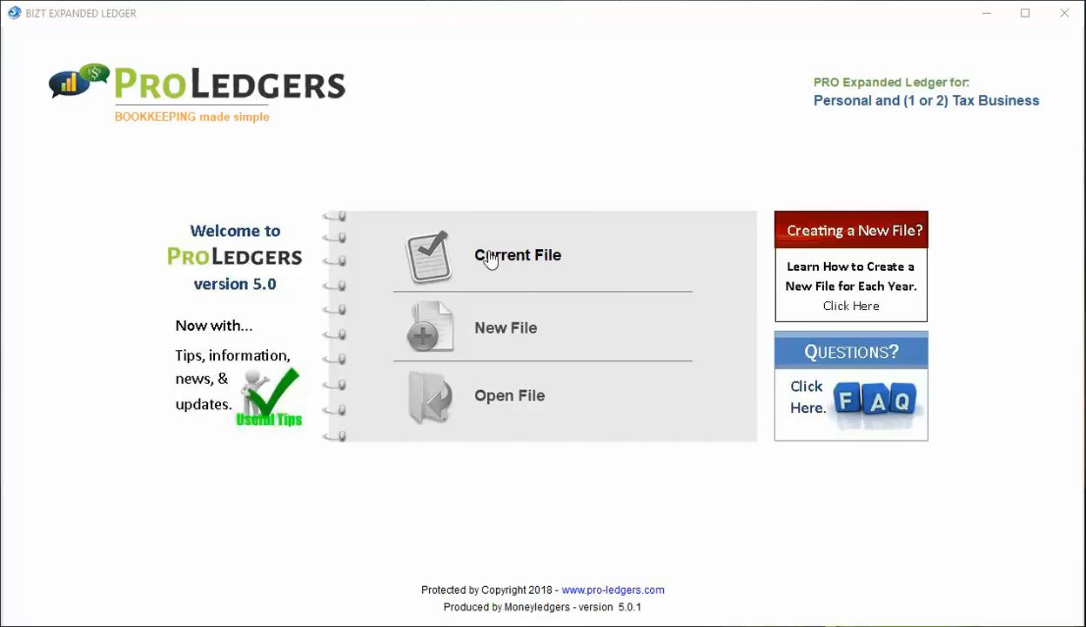
Step: Start creating a new ledger file in the ProLedgers desktop program
click(505, 337)
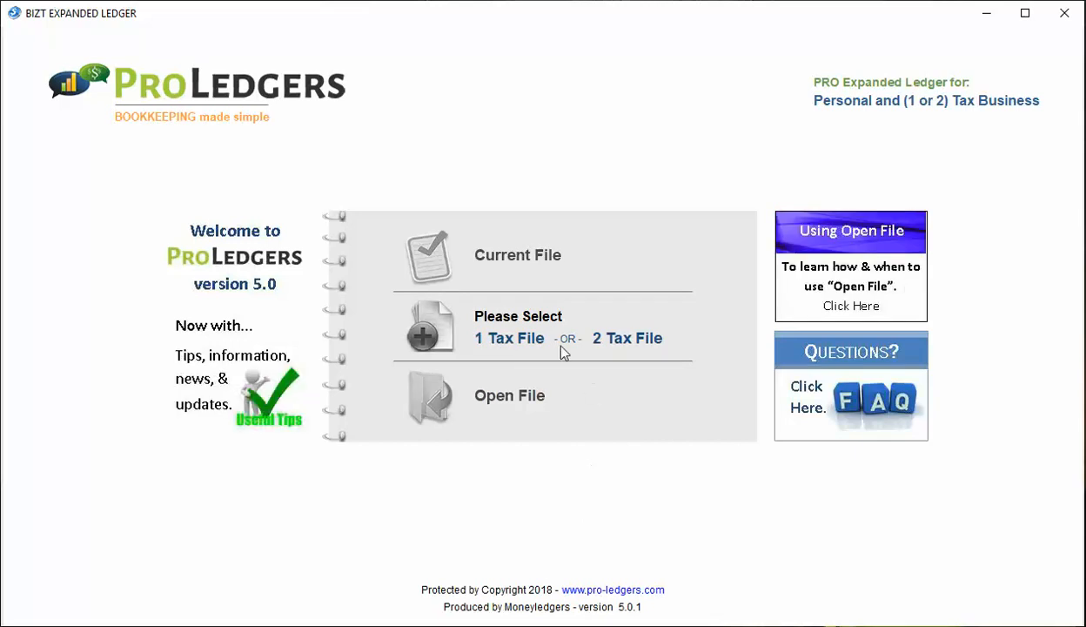
Step: Switch to the ProLedgers website and compare the Basic version with no taxes to the one with 1 or 2 taxes
drag(0, 5, 609, 0)
scroll(600, 208, down, 4)
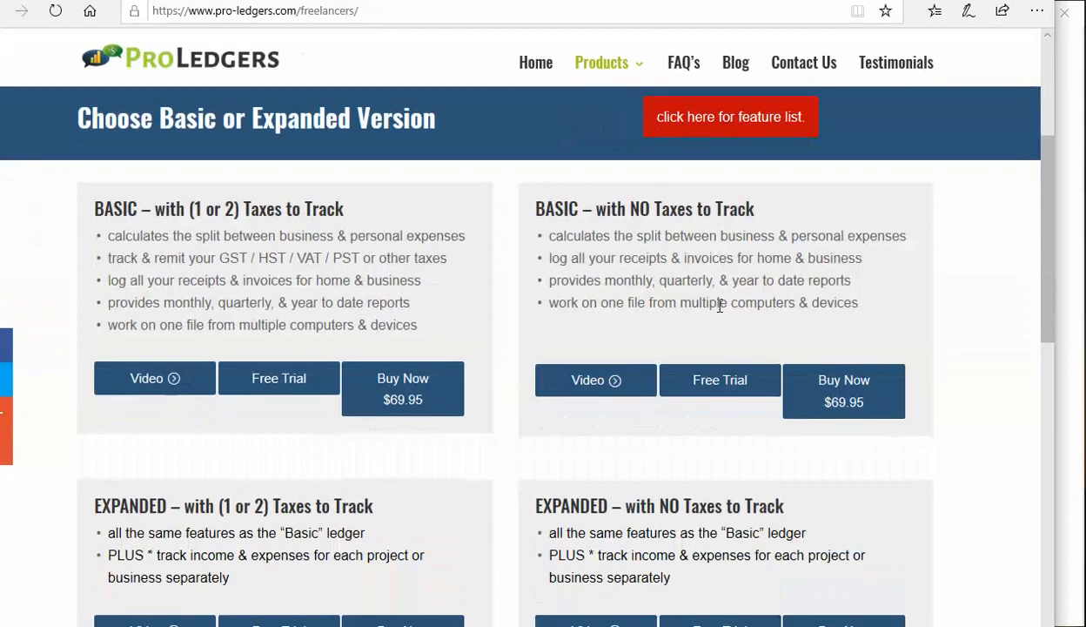
drag(534, 208, 754, 202)
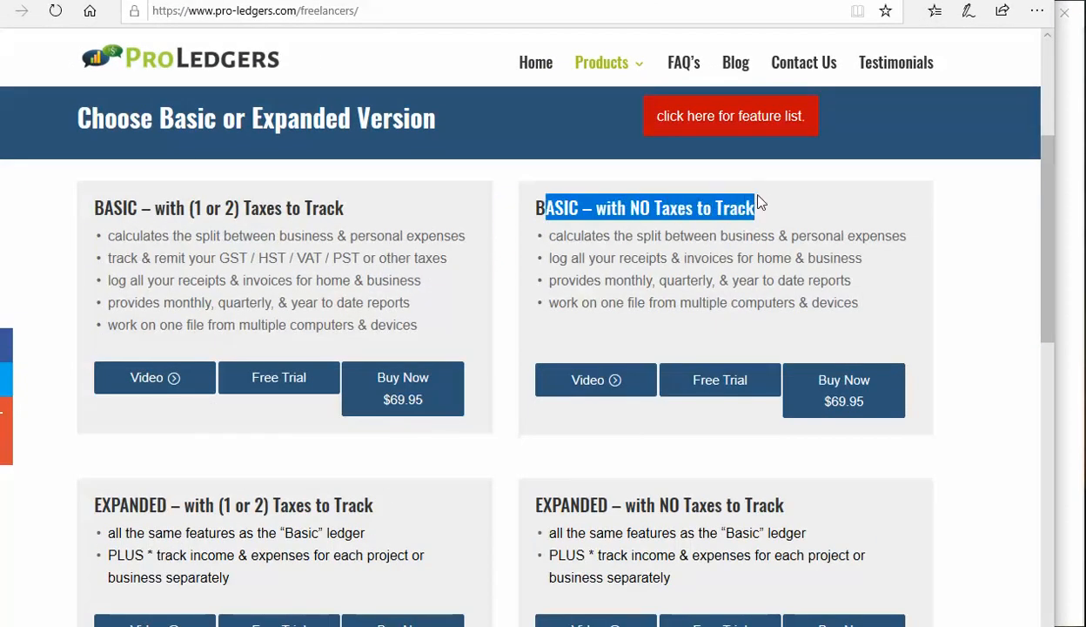
click(752, 204)
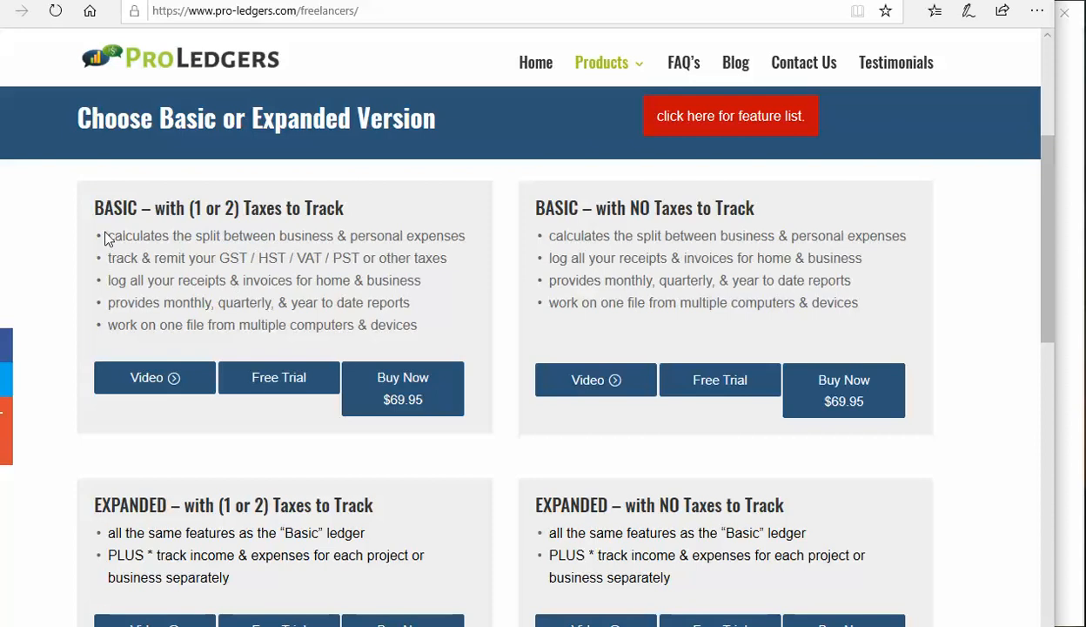
drag(128, 207, 318, 207)
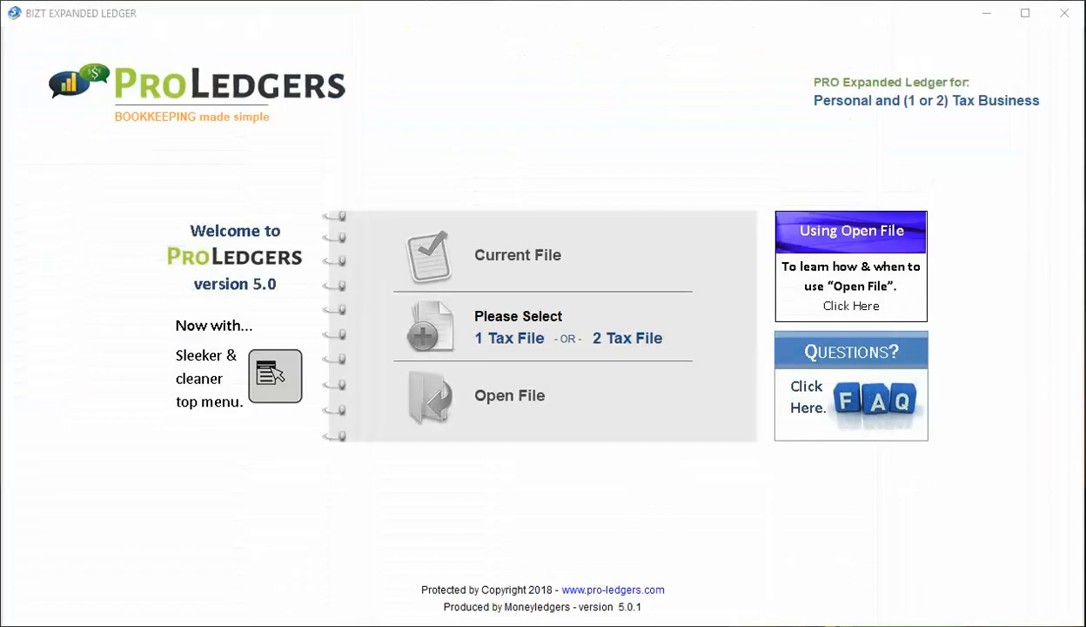
Step: Create the new ledger as a 1 Tax File for Freelancers and hide the ads beside it
click(514, 340)
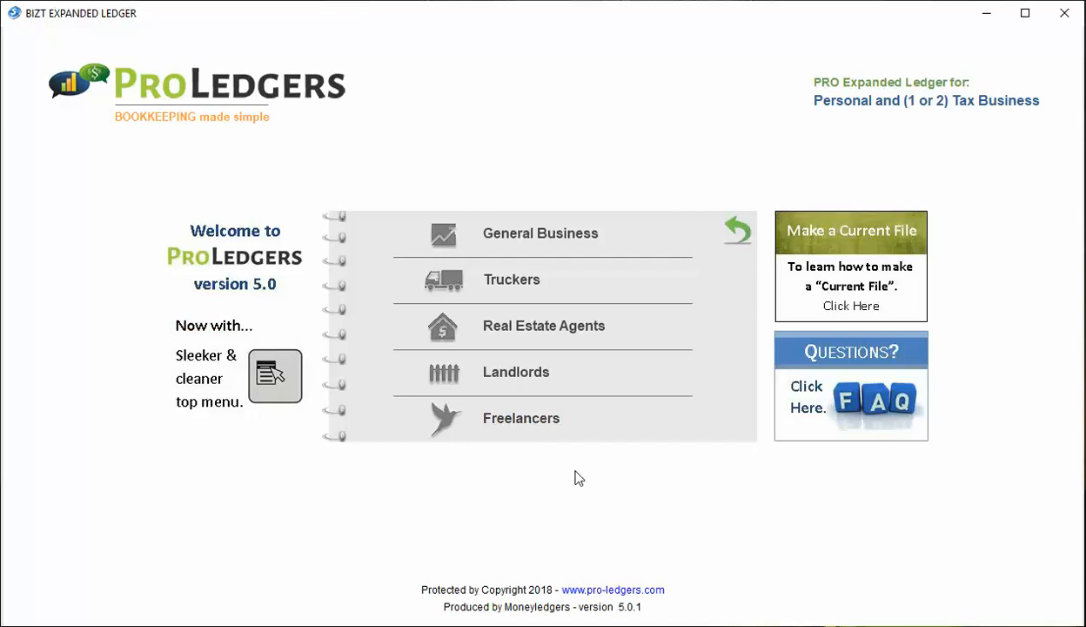
click(540, 422)
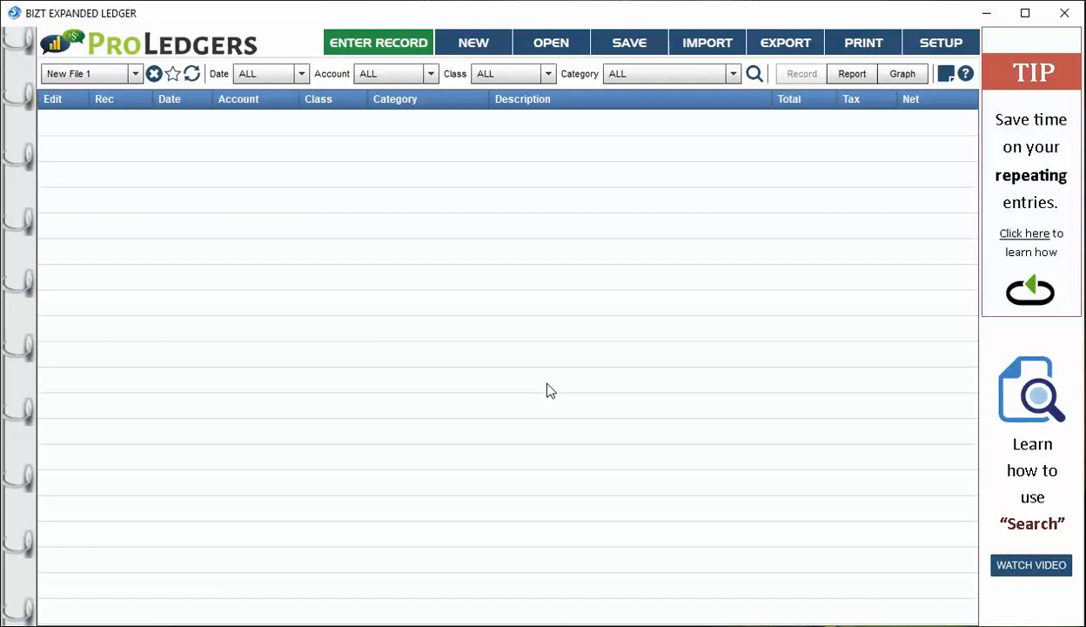
mouse_move(1034, 148)
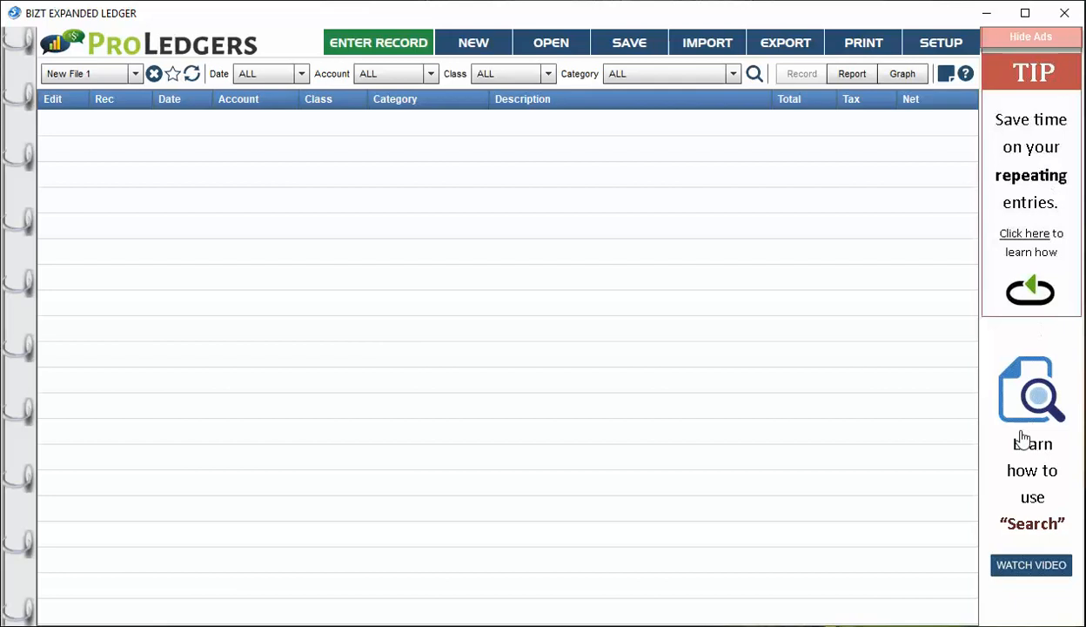
click(1031, 37)
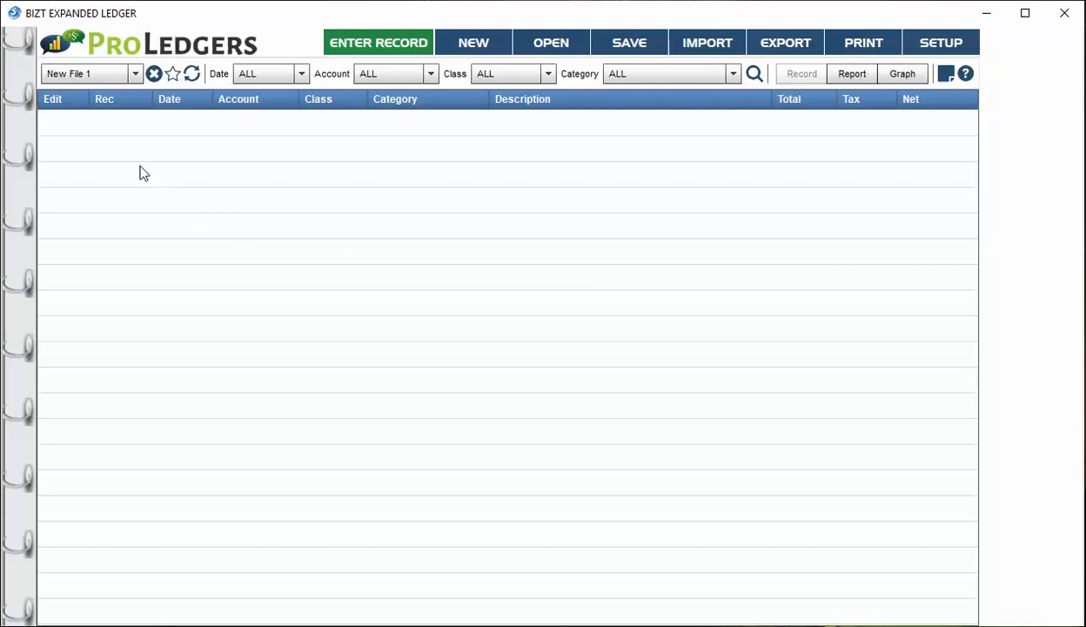
Step: Try to enter a record in the unsaved new file
click(80, 74)
click(77, 73)
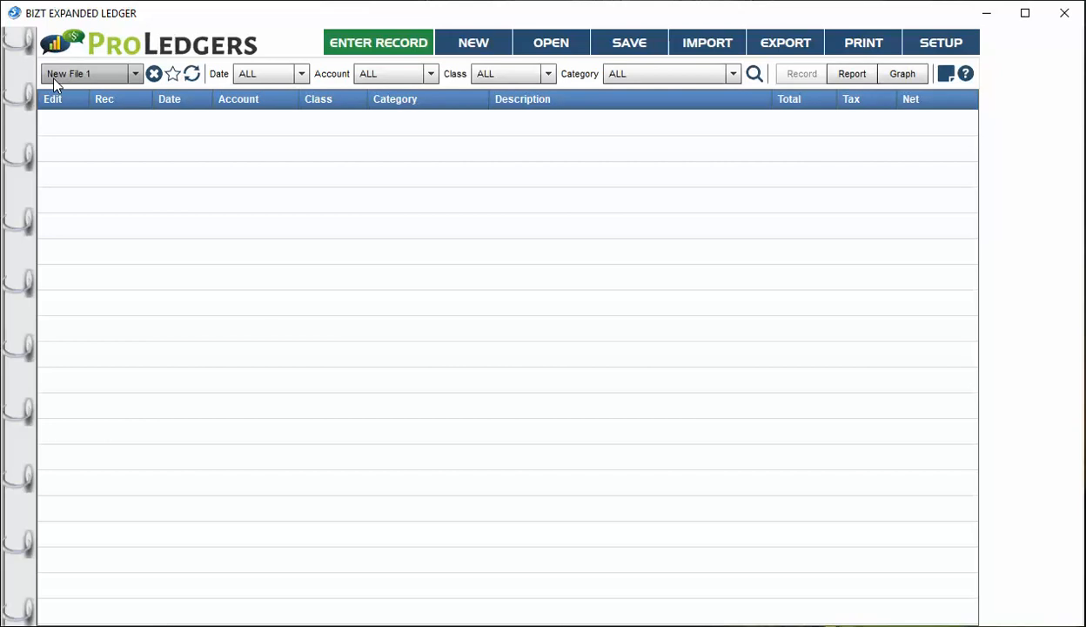
click(339, 45)
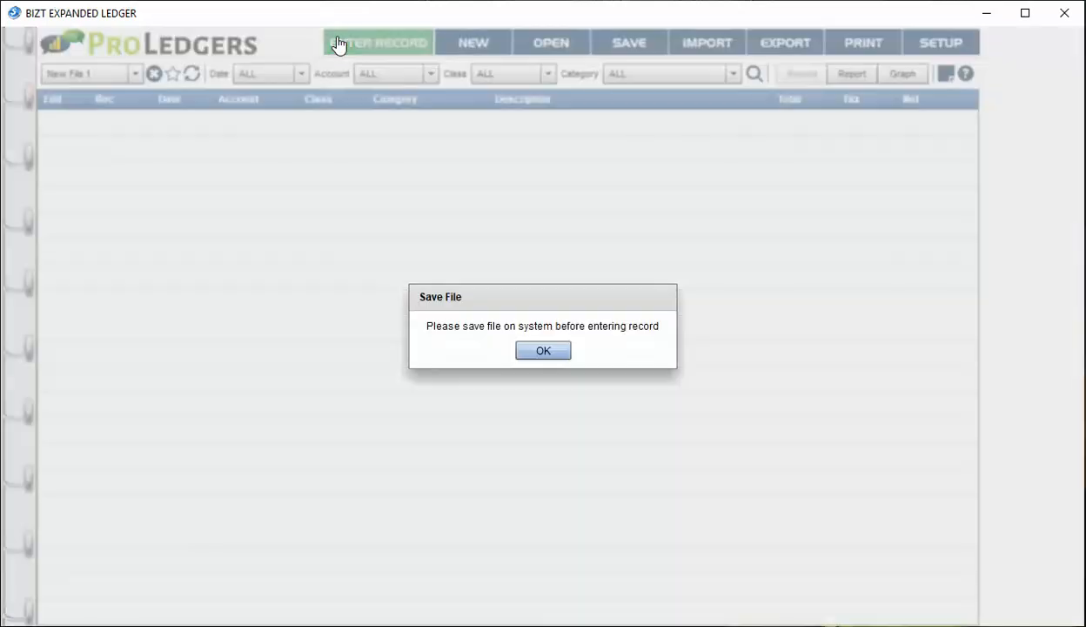
click(543, 352)
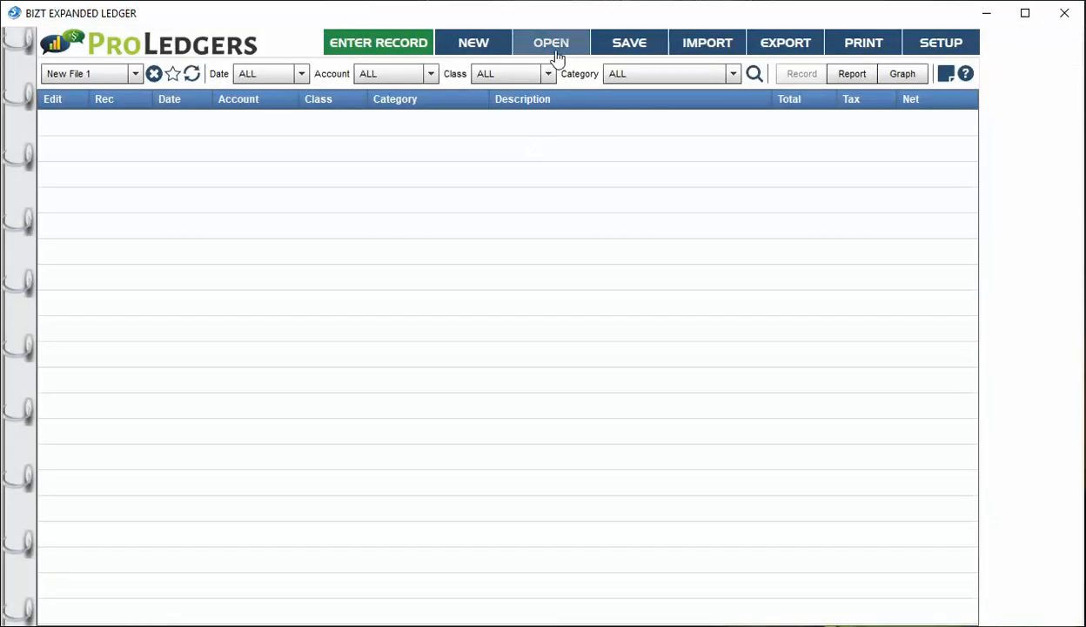
Step: Save the ledger as "sample file" and make it the Current File
click(621, 52)
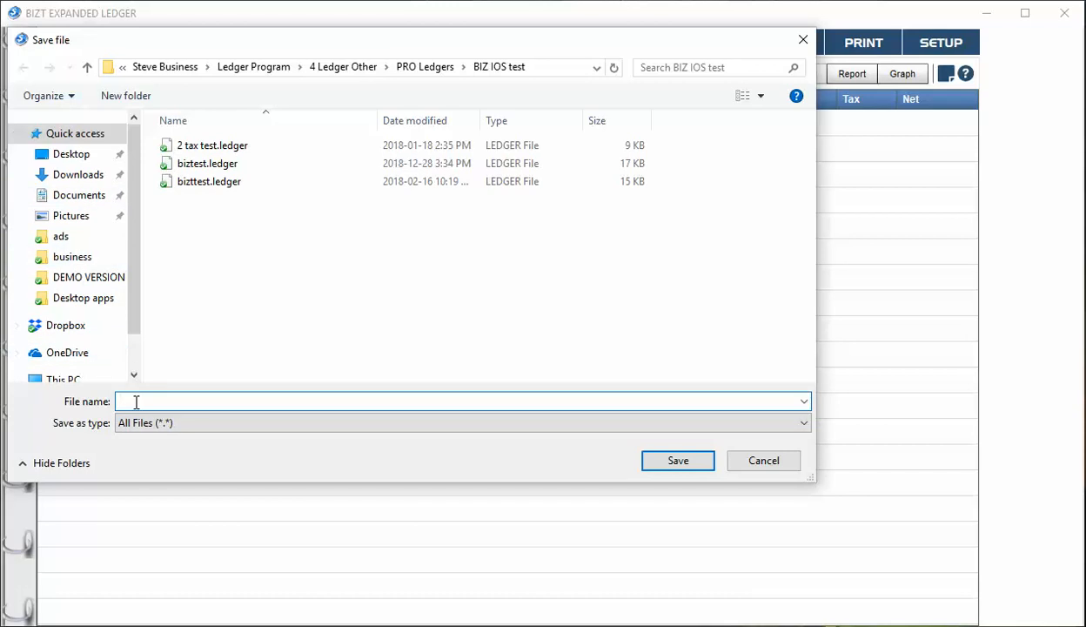
text(sample file)
click(683, 466)
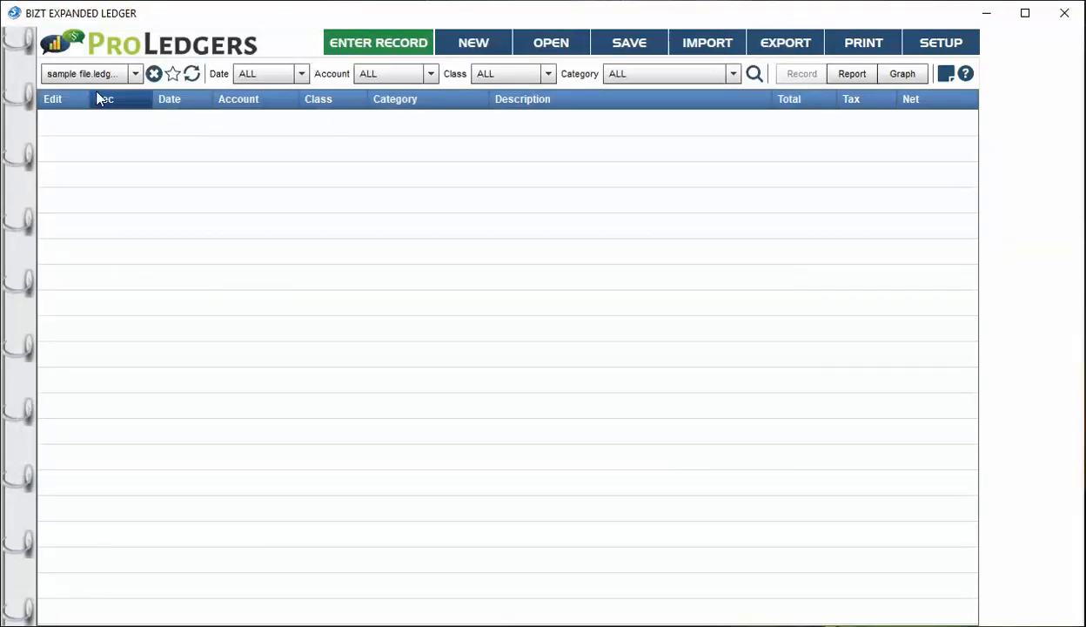
click(76, 74)
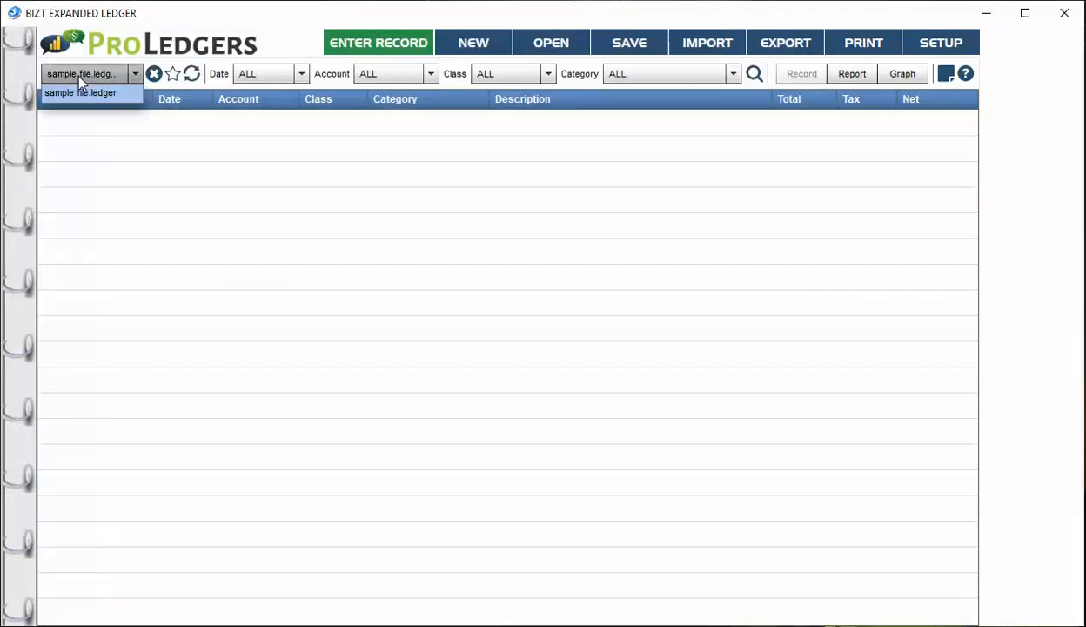
click(77, 74)
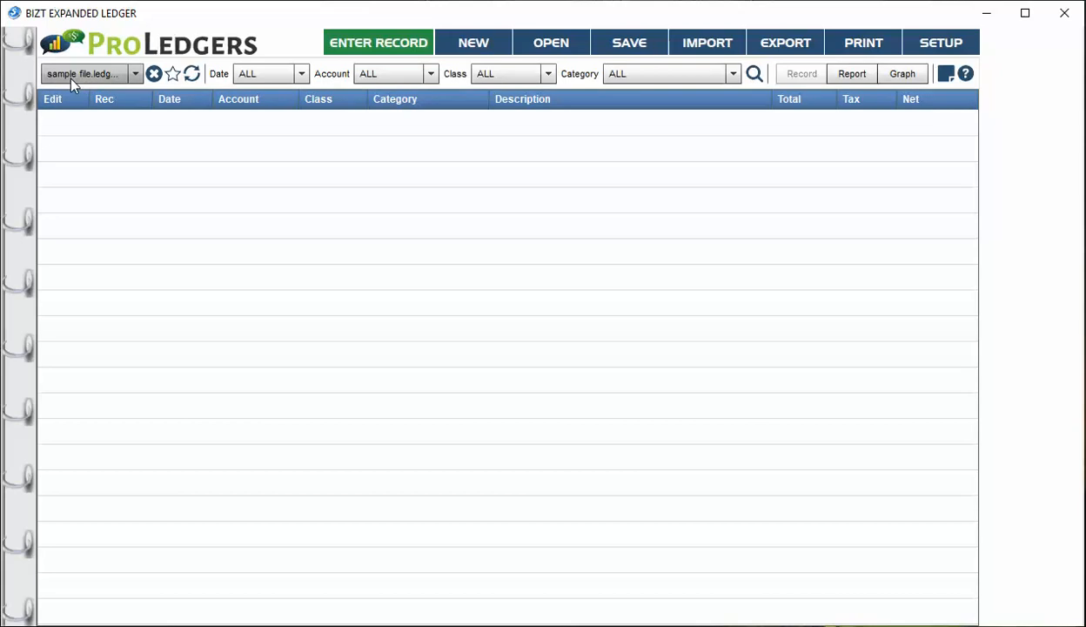
click(173, 77)
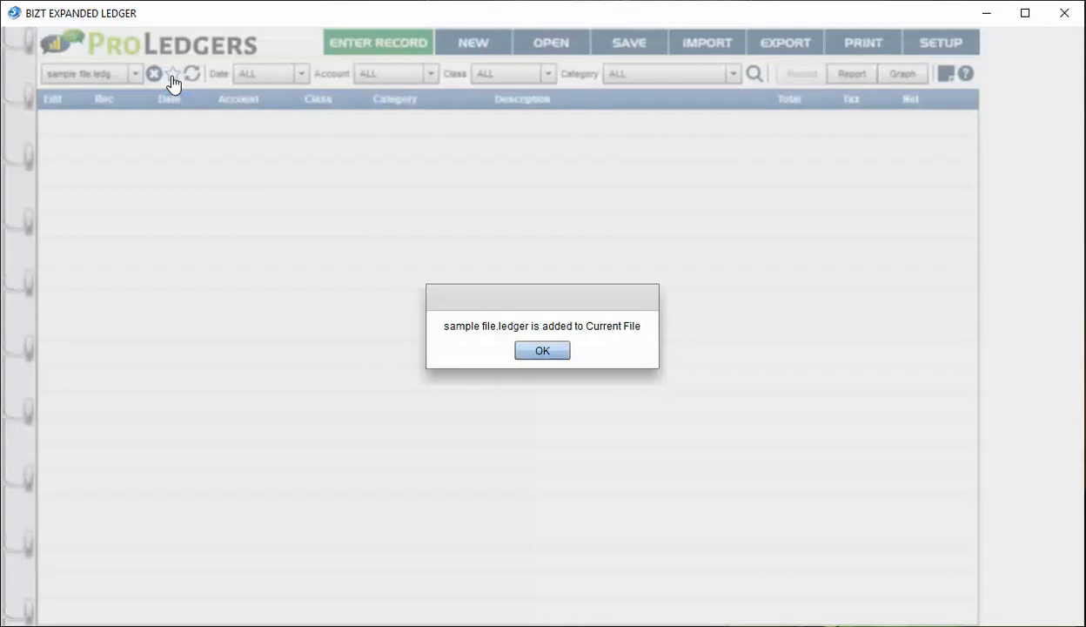
click(542, 351)
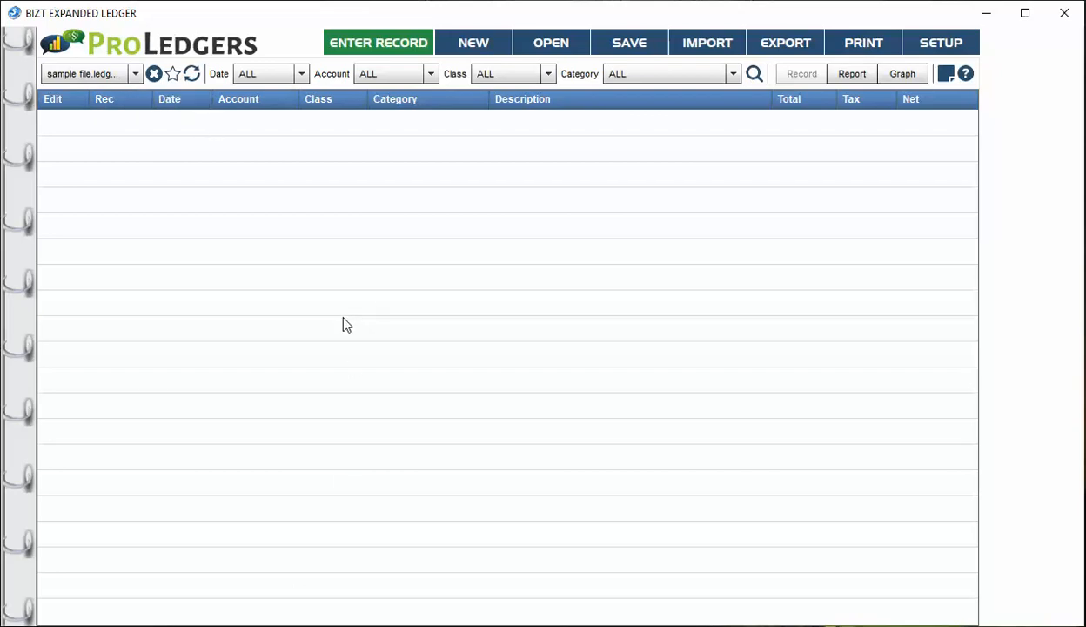
Step: Start a new record dated 29/12/18 on the Visa account
click(405, 44)
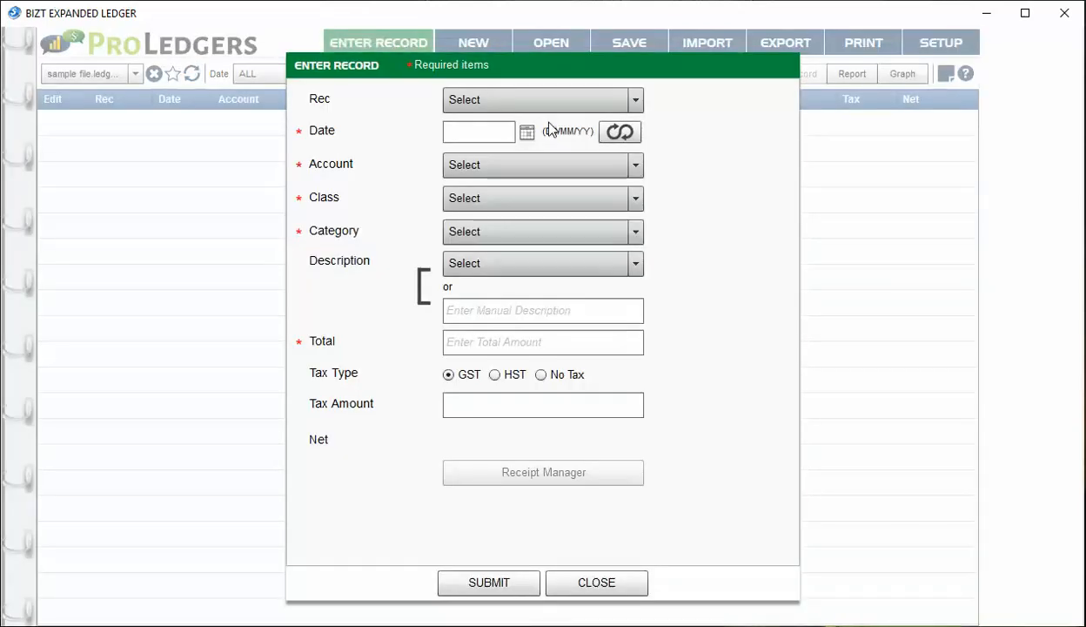
click(510, 133)
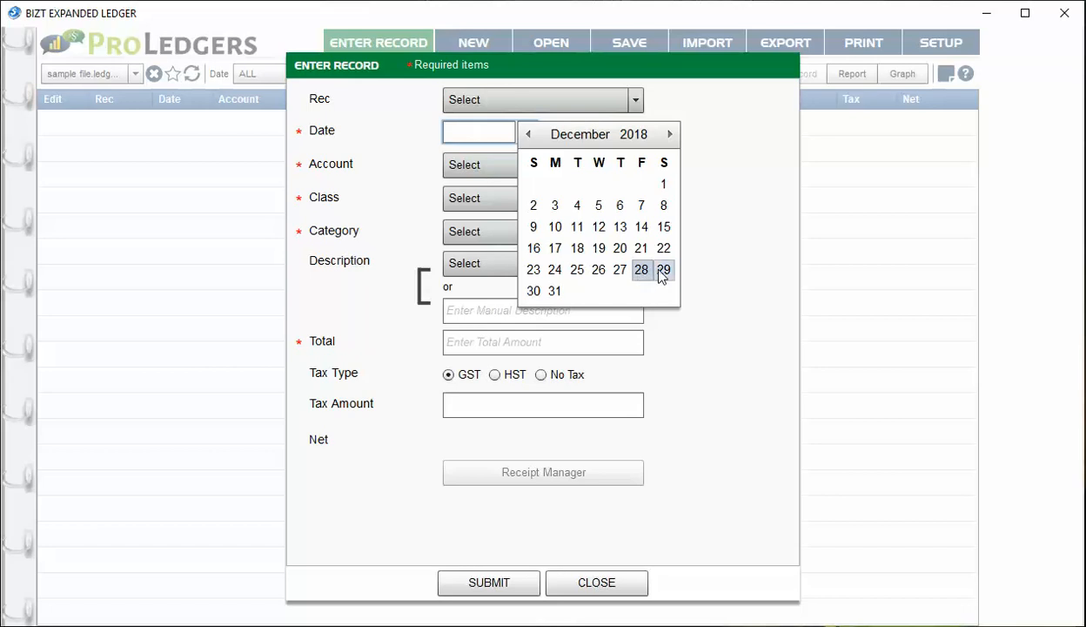
click(663, 270)
click(499, 166)
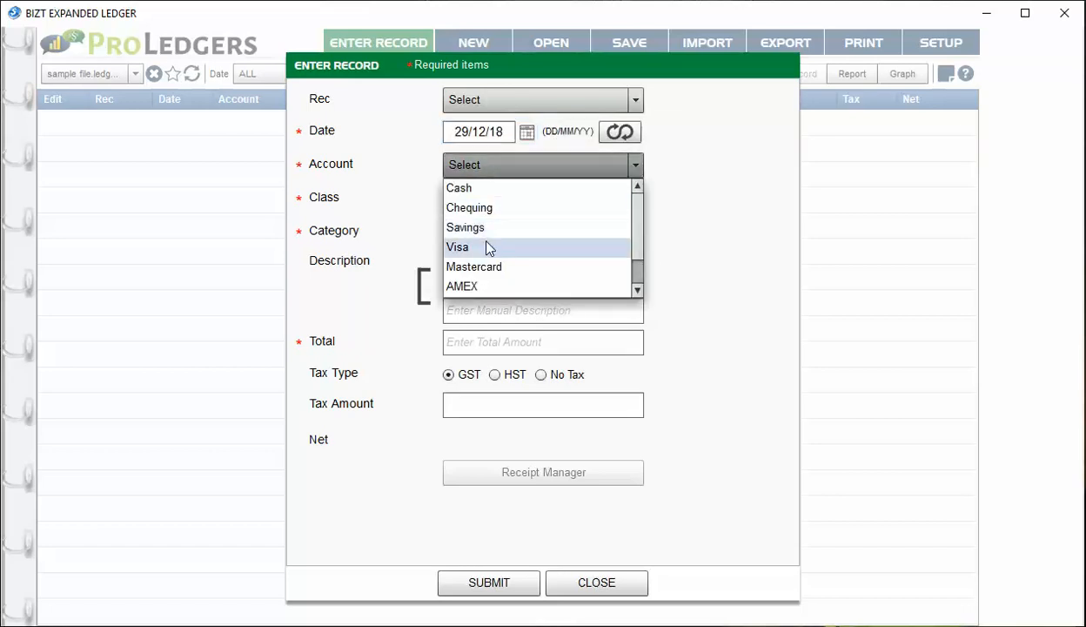
click(485, 246)
Step: Set the record's class to General Business and its category to Automotive Gas & Oil
click(488, 198)
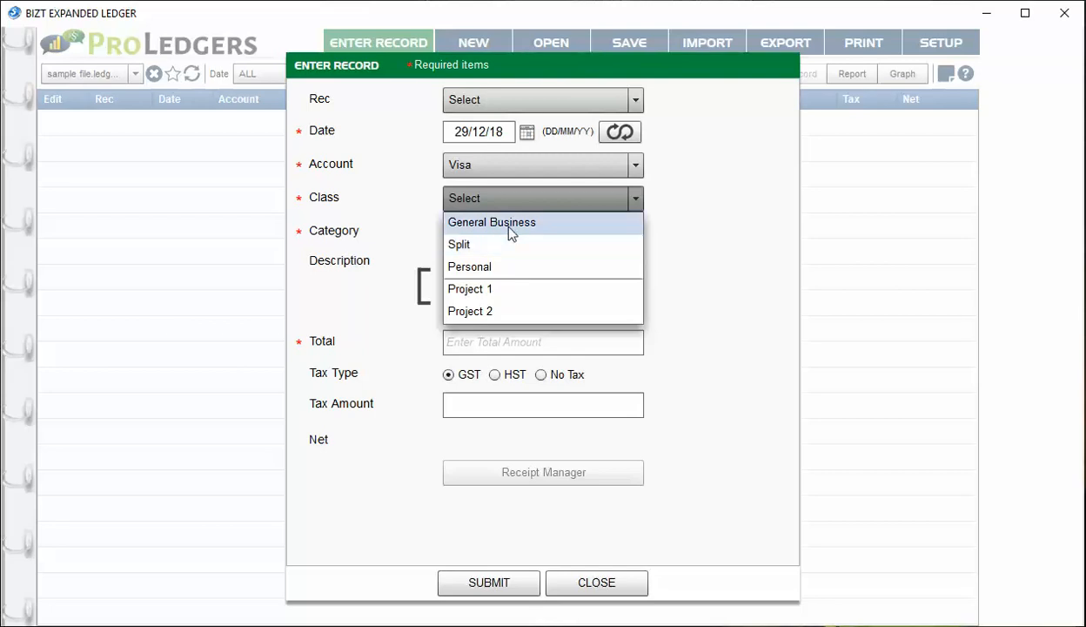
click(510, 224)
click(492, 233)
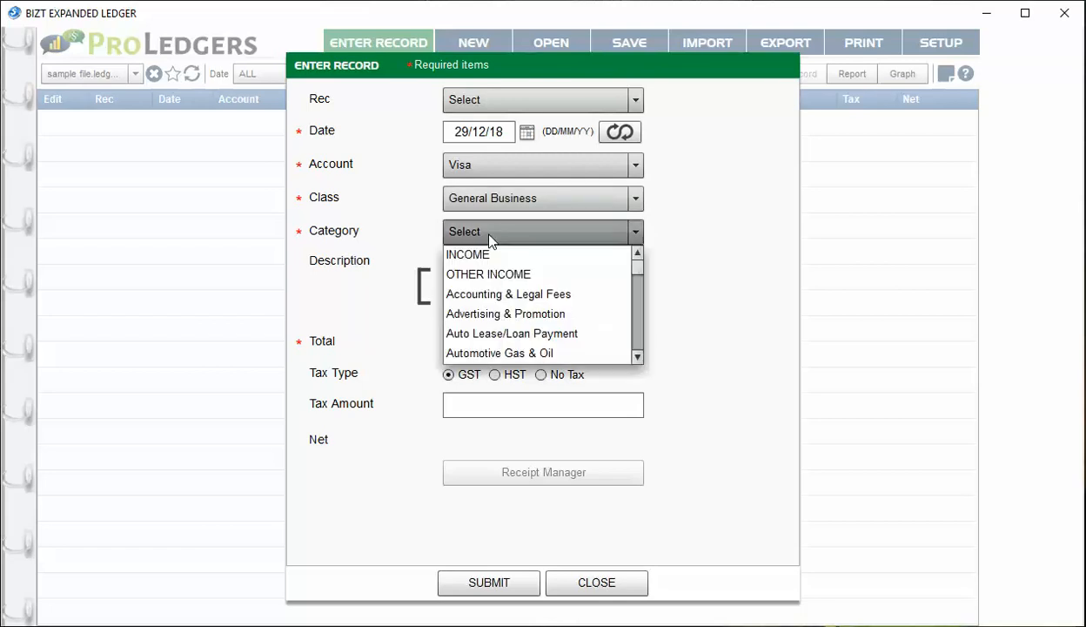
click(513, 354)
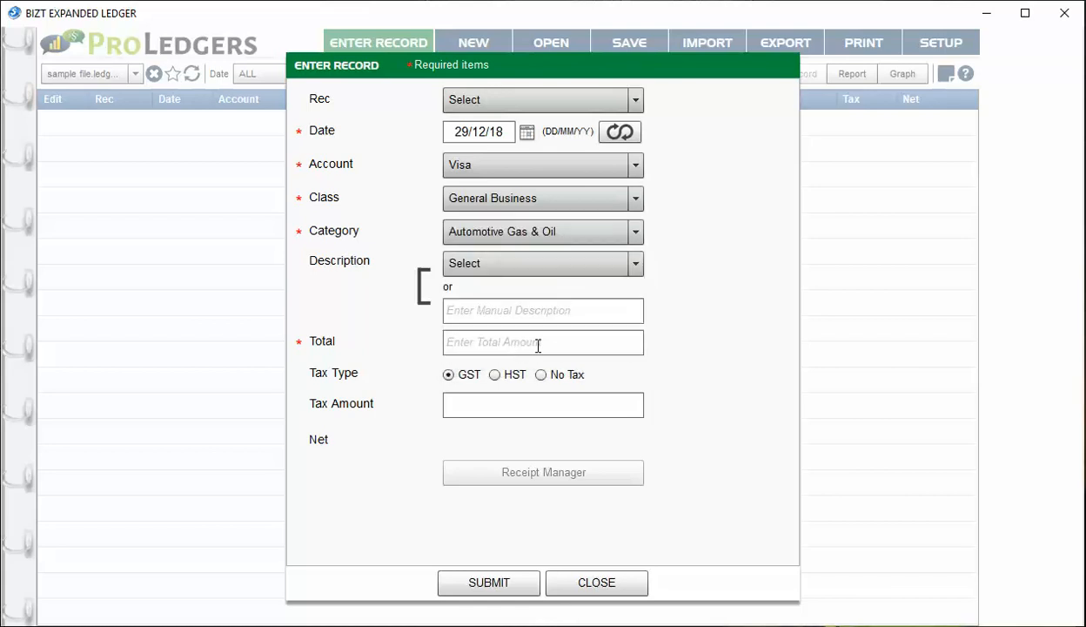
Step: Enter the manual description "Esso" and a total of 60, try the other tax types, and settle on GST
click(500, 311)
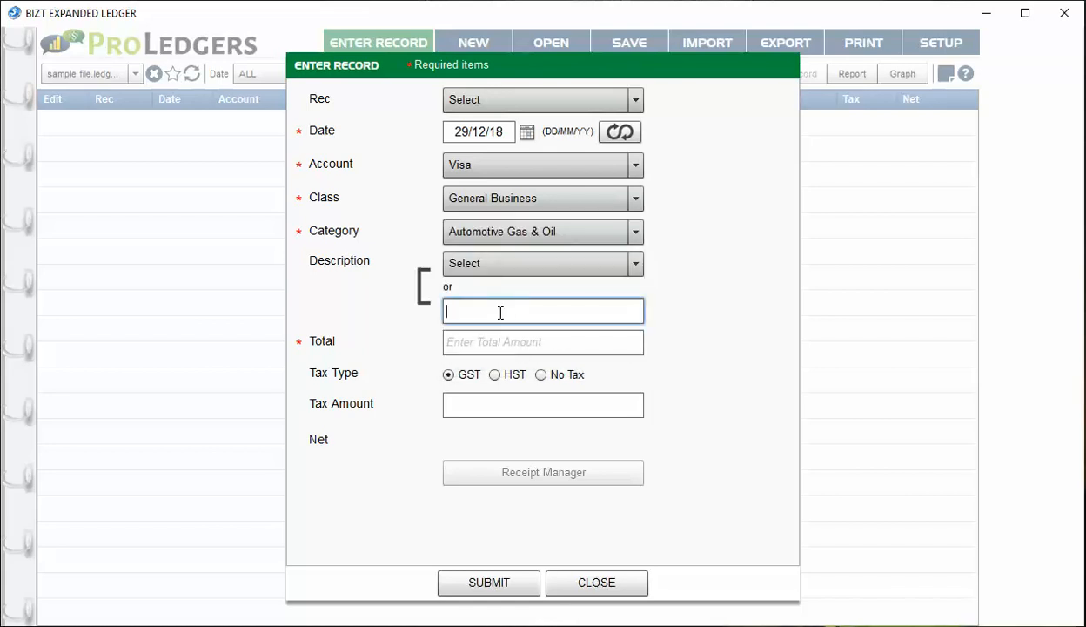
text(Esso)
click(493, 341)
text(6)
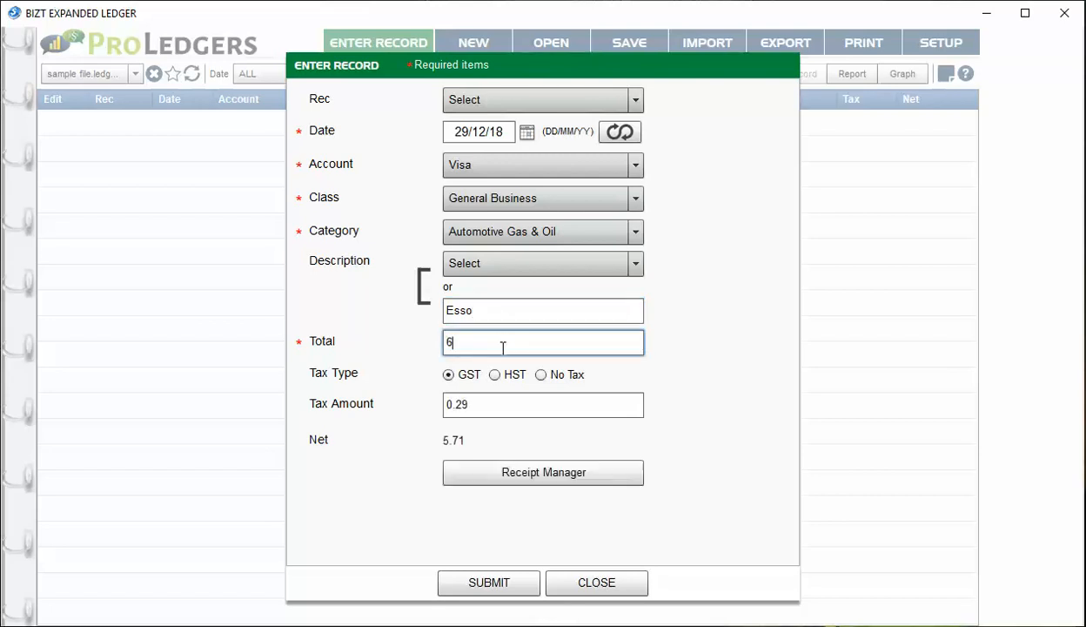
text(0)
click(494, 376)
click(543, 377)
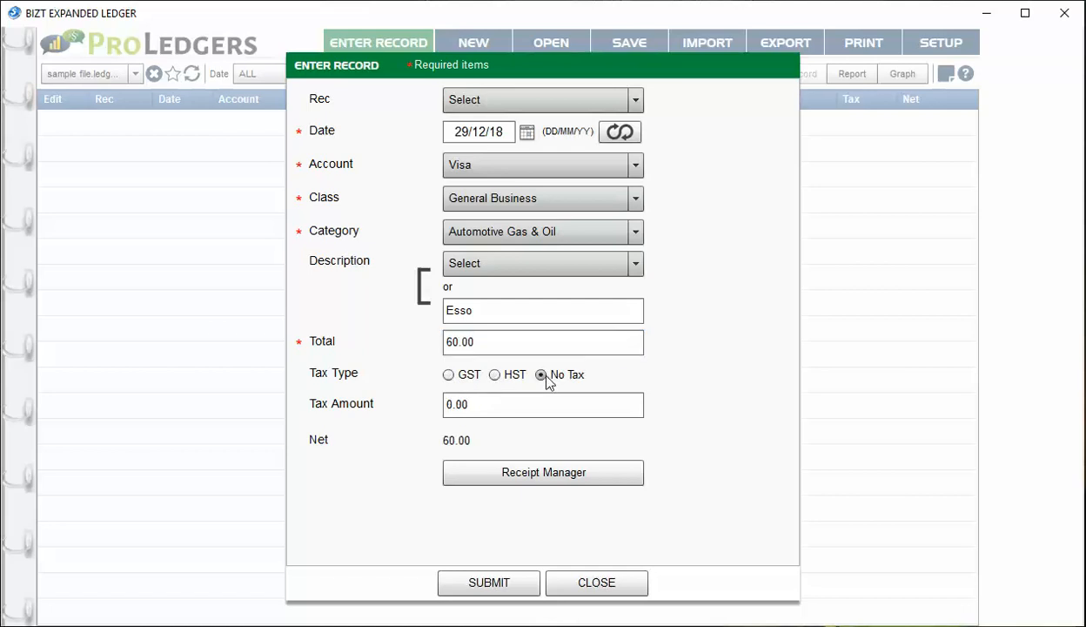
click(448, 375)
Step: Look at the Receipt Manager's attachment options without adding a receipt, and submit the Esso record
click(514, 481)
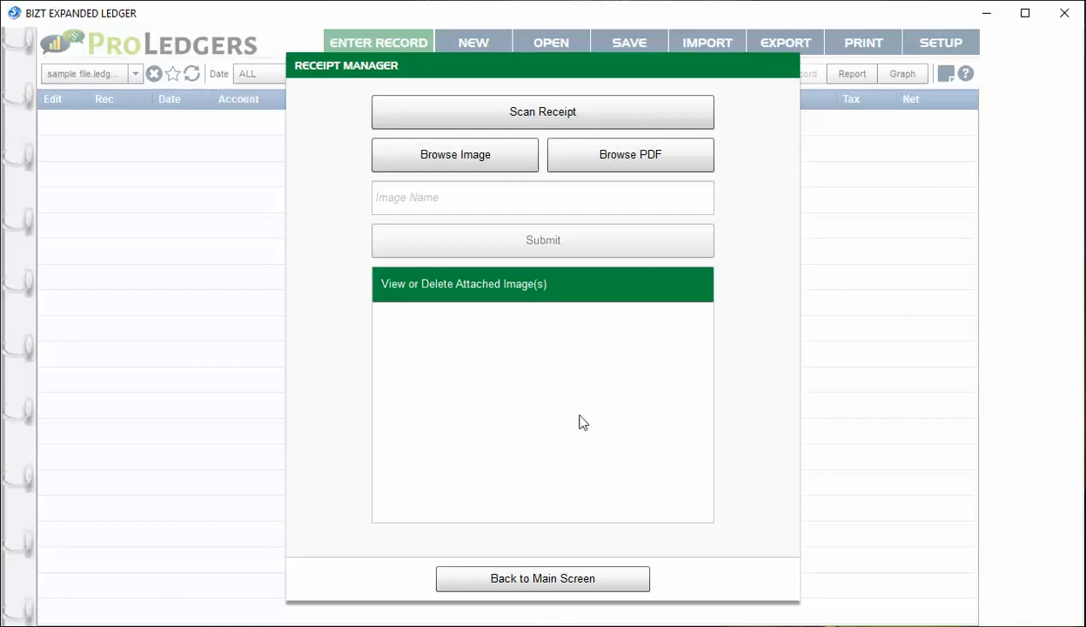
click(572, 575)
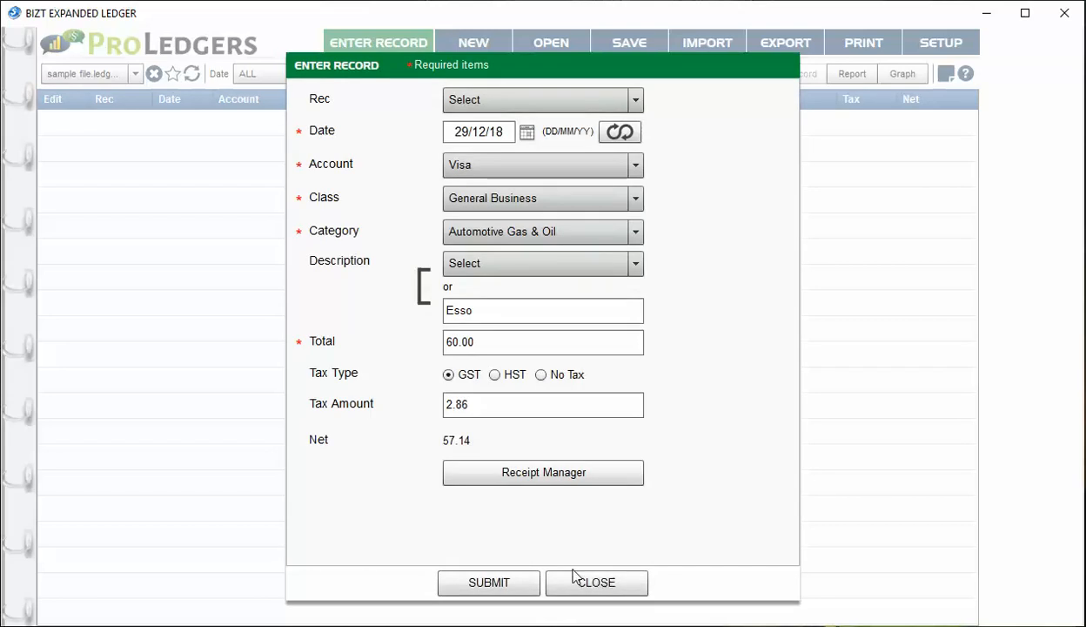
click(501, 583)
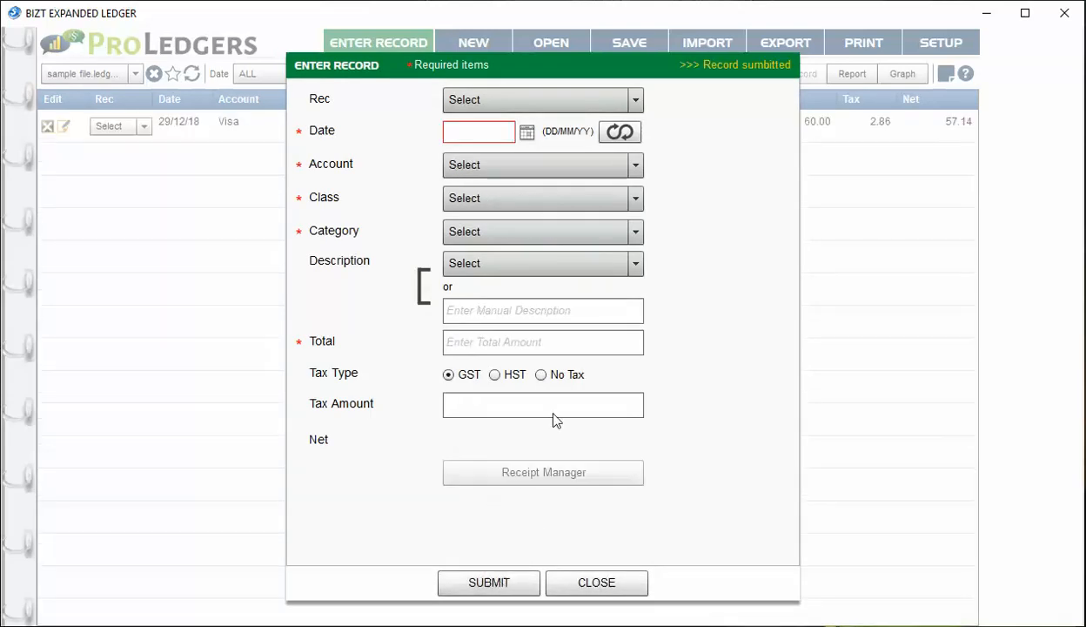
Step: Close the record entry form and view the ledger's summary report and its graph
click(596, 583)
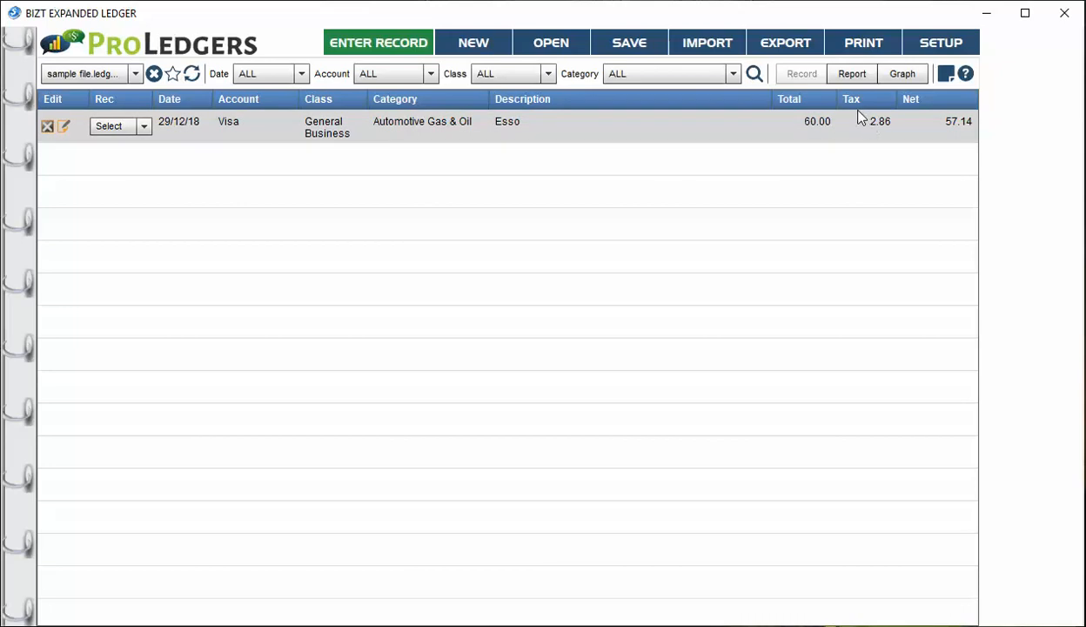
click(852, 74)
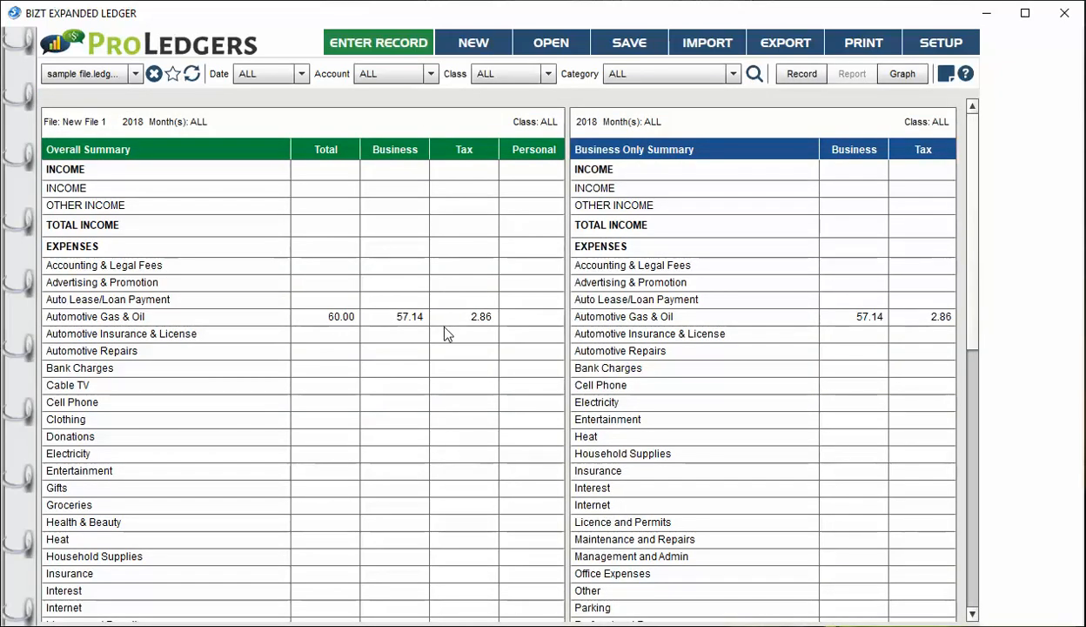
click(884, 76)
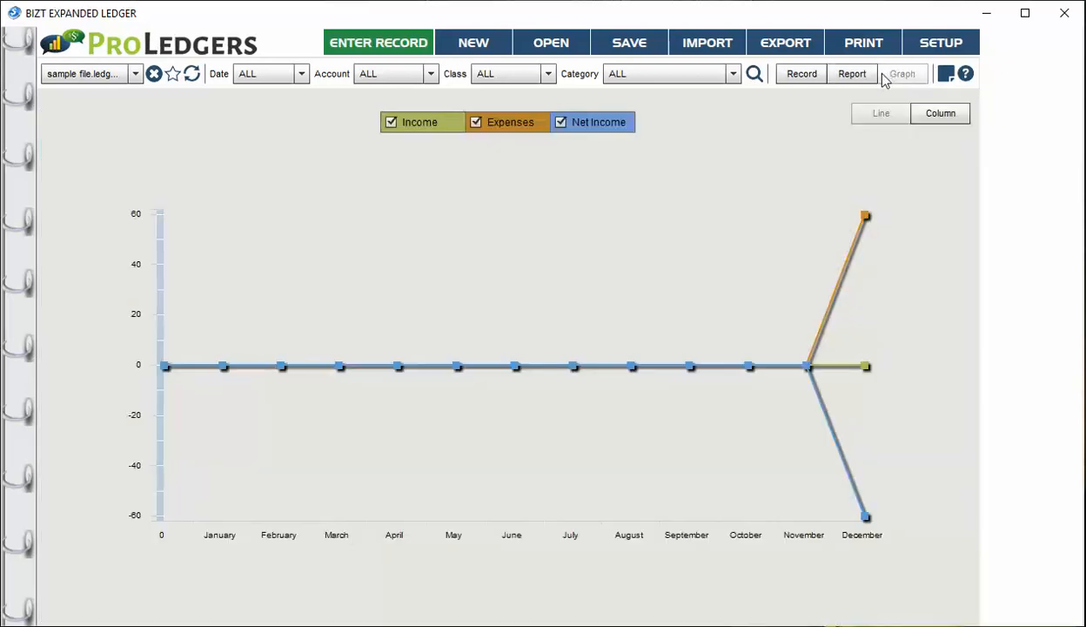
Step: Show the graph as columns with only Expenses plotted, and inspect the December expense value
click(938, 116)
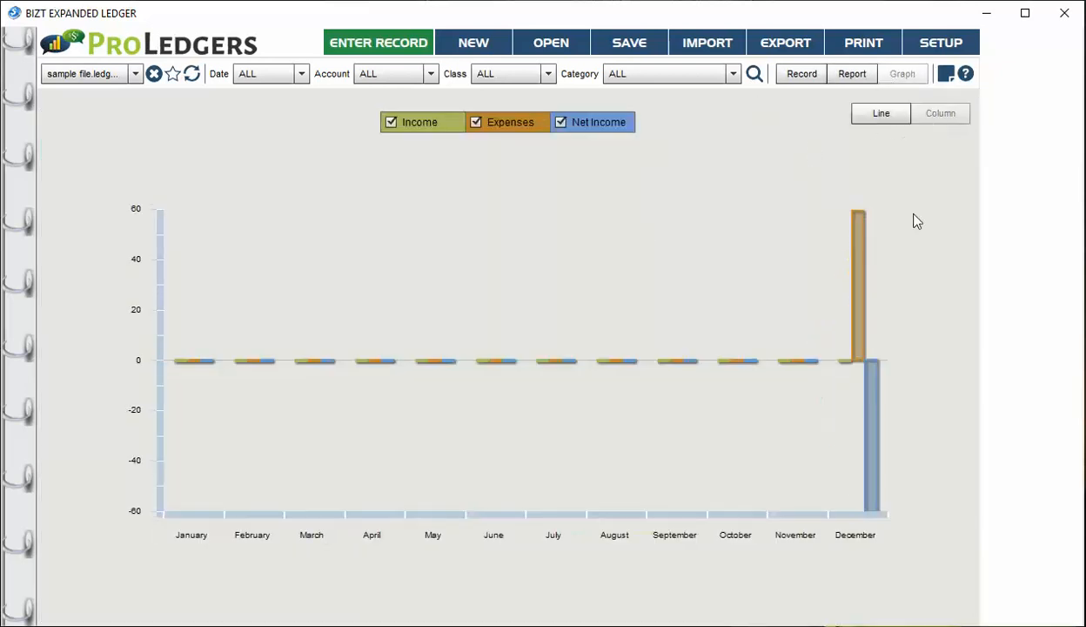
click(391, 124)
click(545, 122)
mouse_move(851, 272)
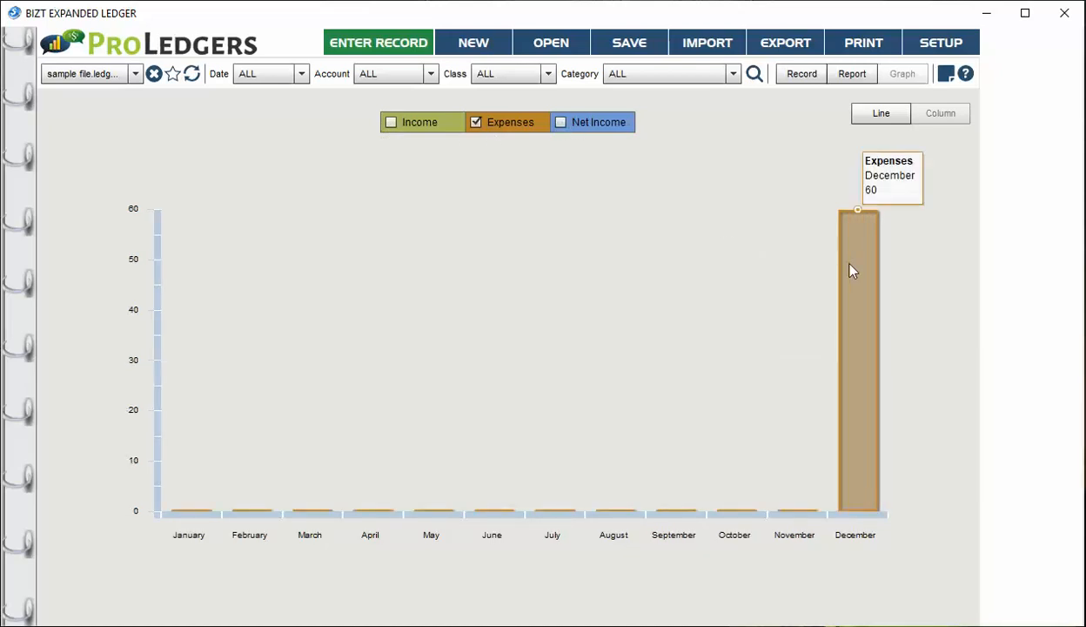
Step: Filter the graph's dates to the 4th Quarter
click(262, 75)
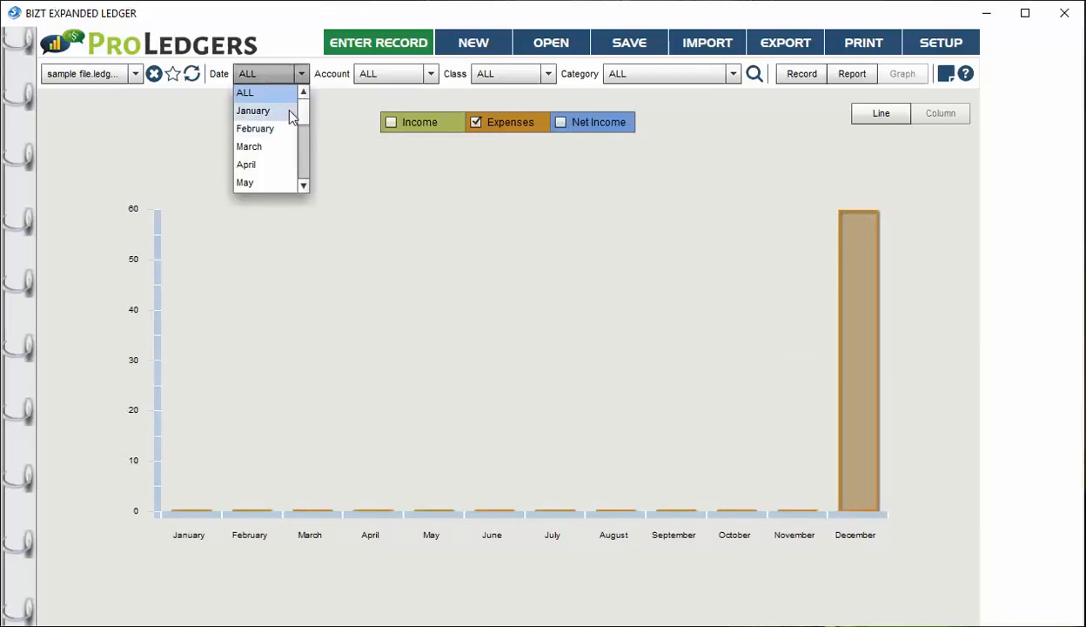
scroll(293, 118, down, 4)
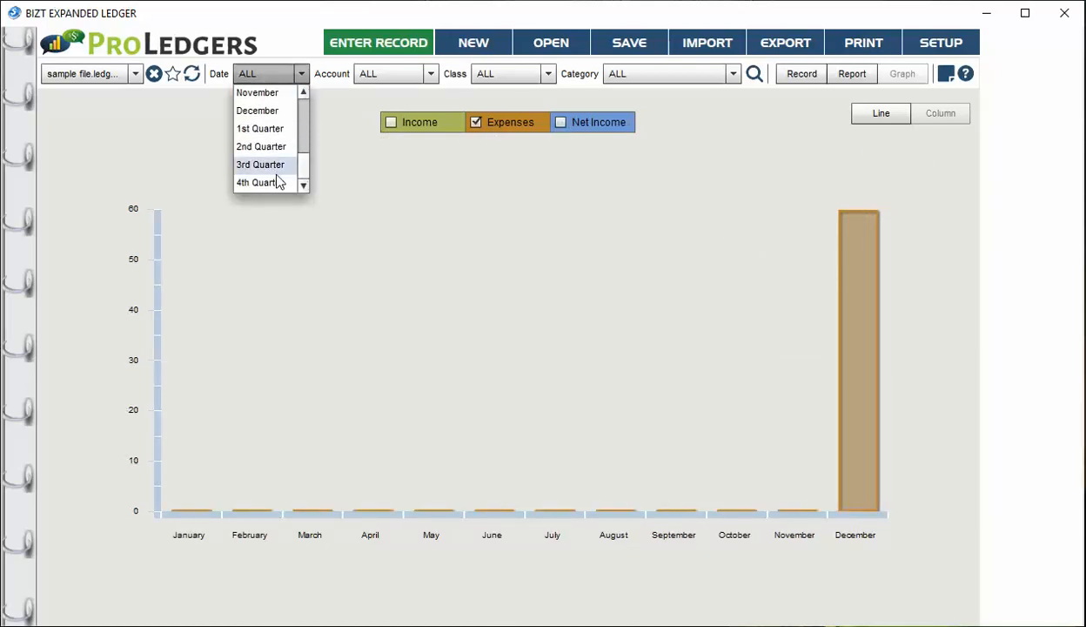
click(261, 183)
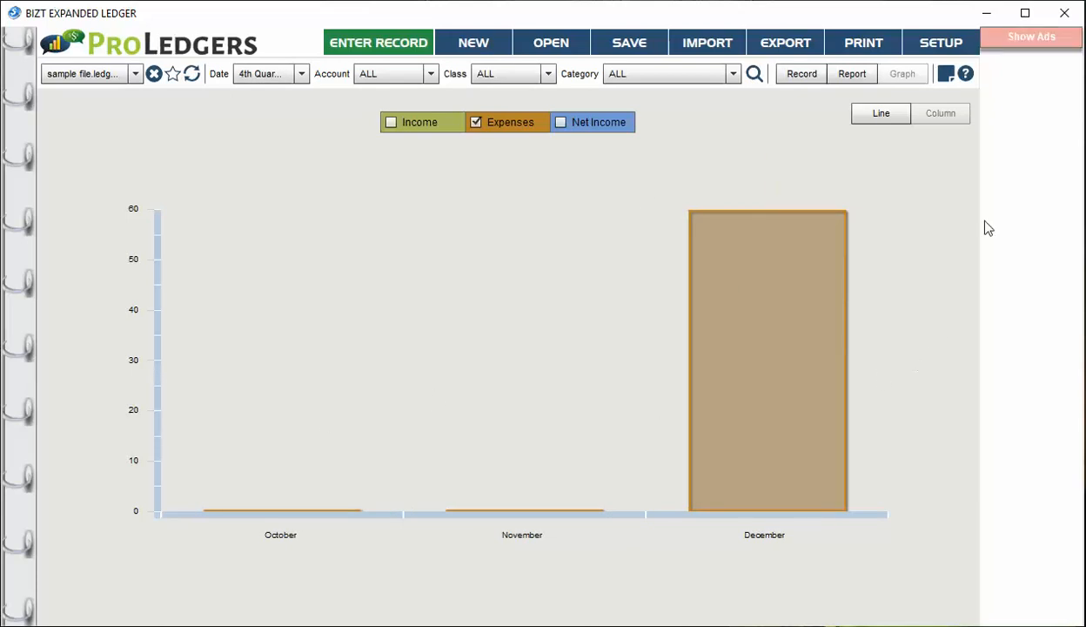
Step: Return to the record list and look over the Esso record's entry form without changing it
click(857, 76)
click(802, 77)
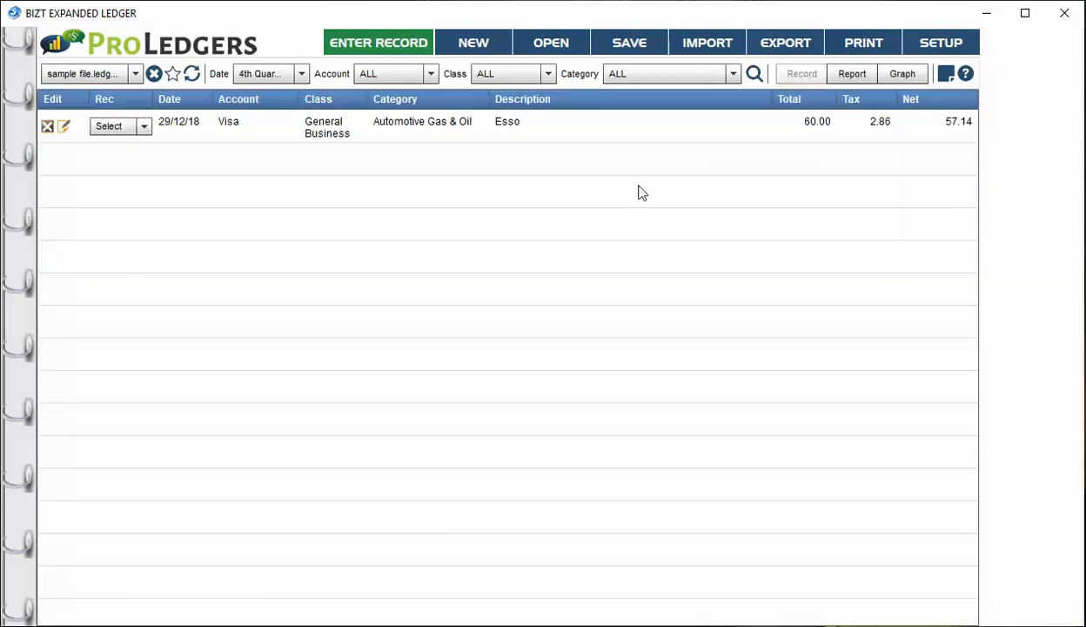
double_click(510, 130)
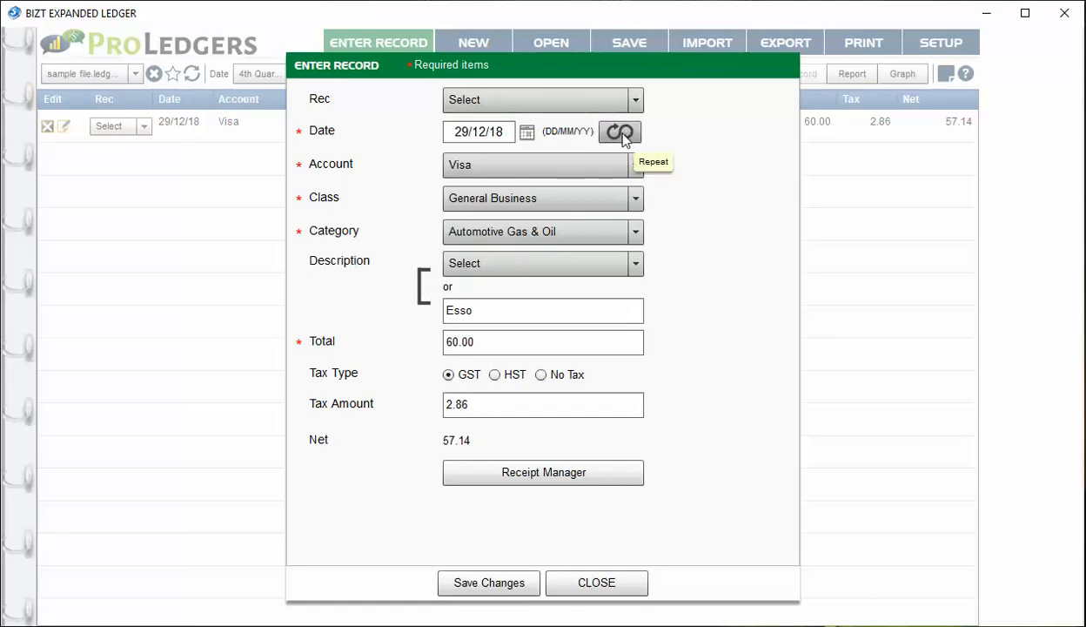
click(597, 585)
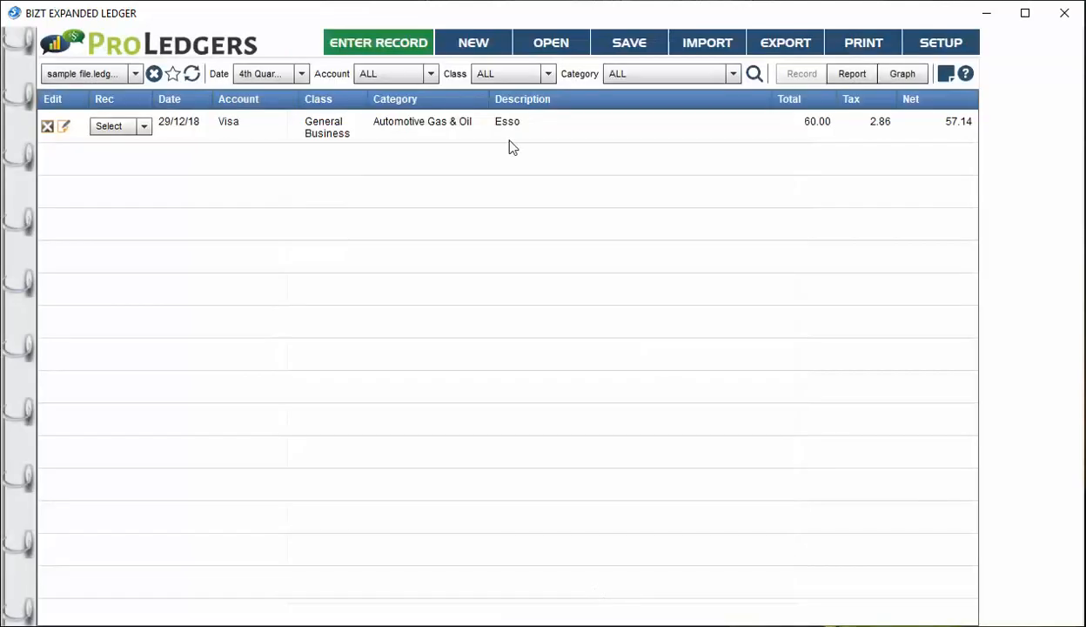
Step: Start a new record dated 01/12/18
click(377, 50)
click(526, 132)
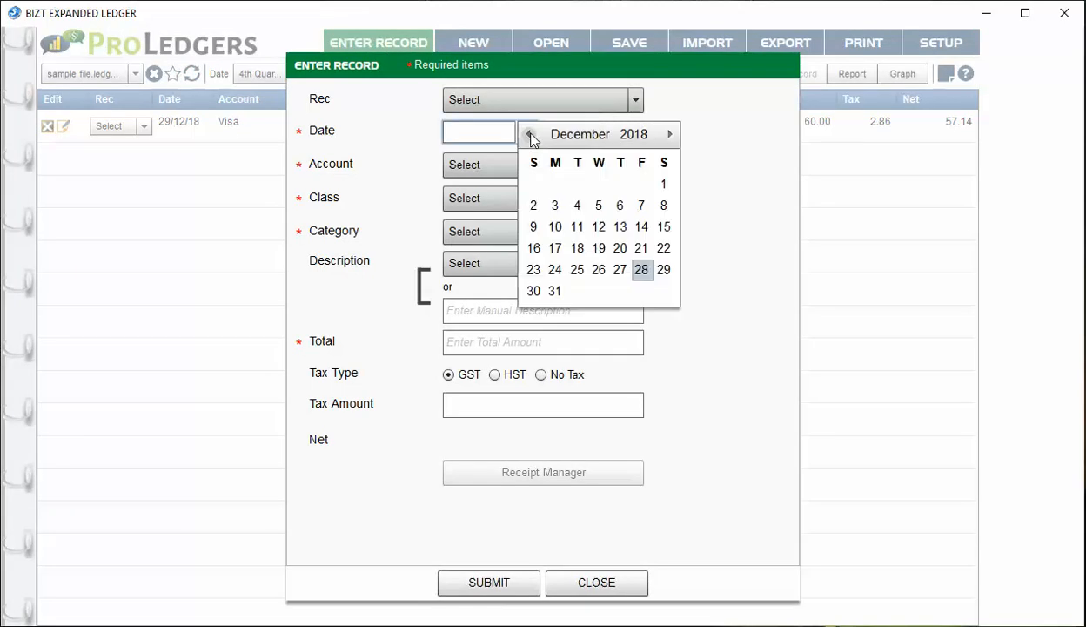
click(661, 183)
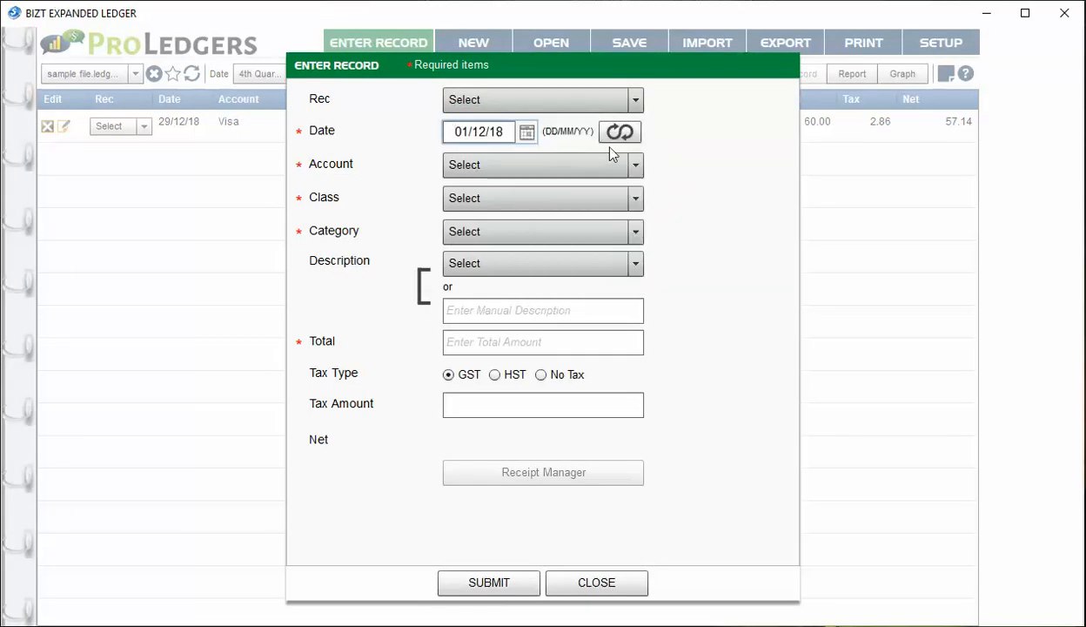
Step: Set the record to repeat on Nov 1, 2018 and Oct 1, 2018
click(619, 133)
click(594, 195)
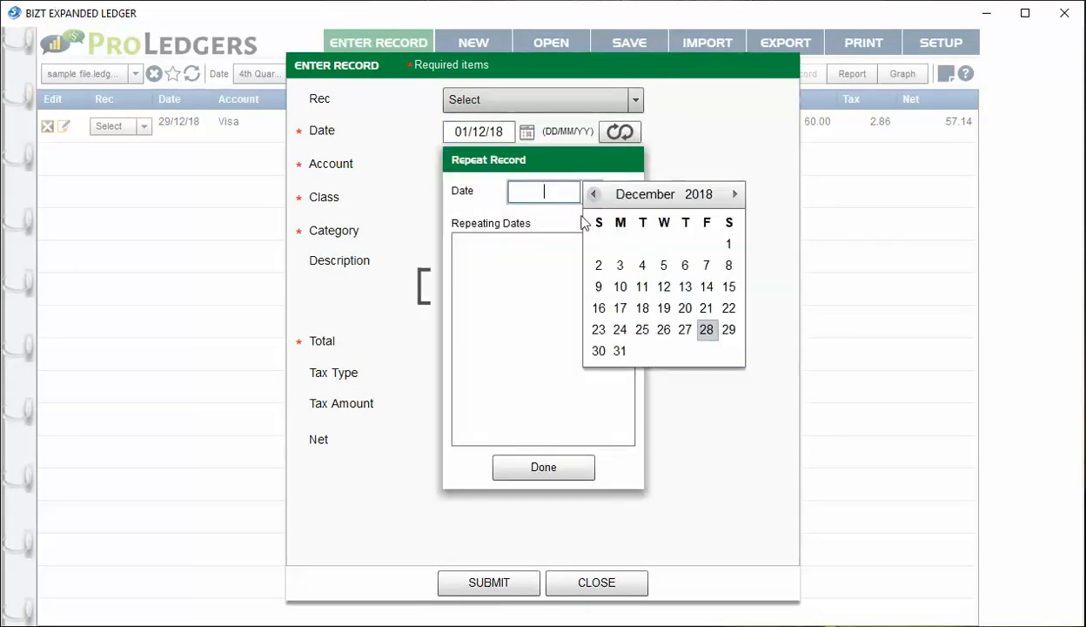
click(592, 194)
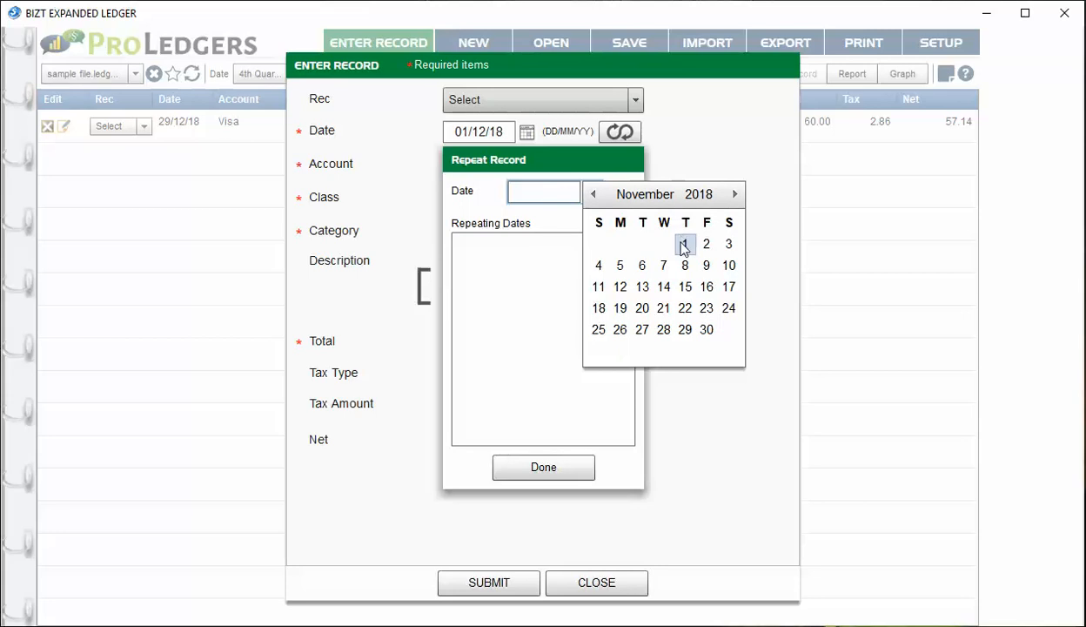
click(685, 243)
click(595, 196)
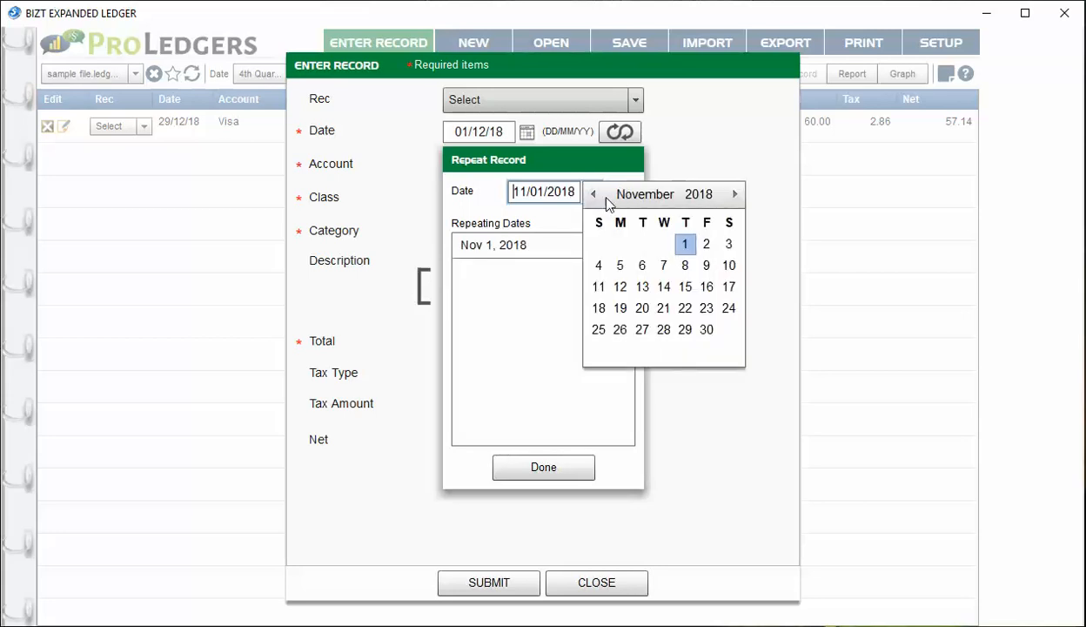
click(594, 194)
click(620, 245)
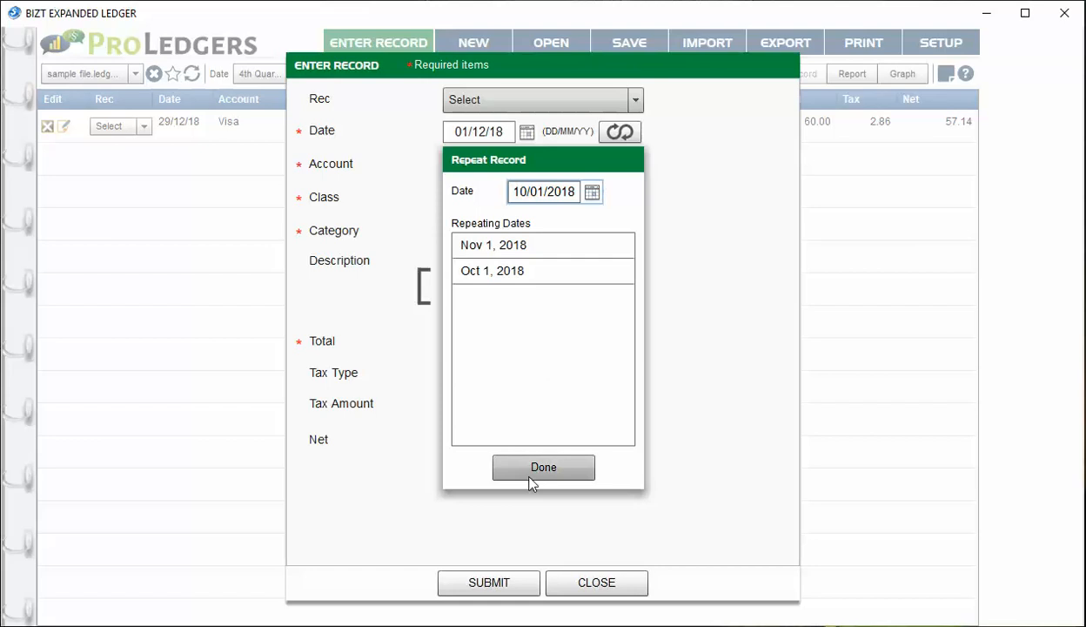
mouse_move(584, 277)
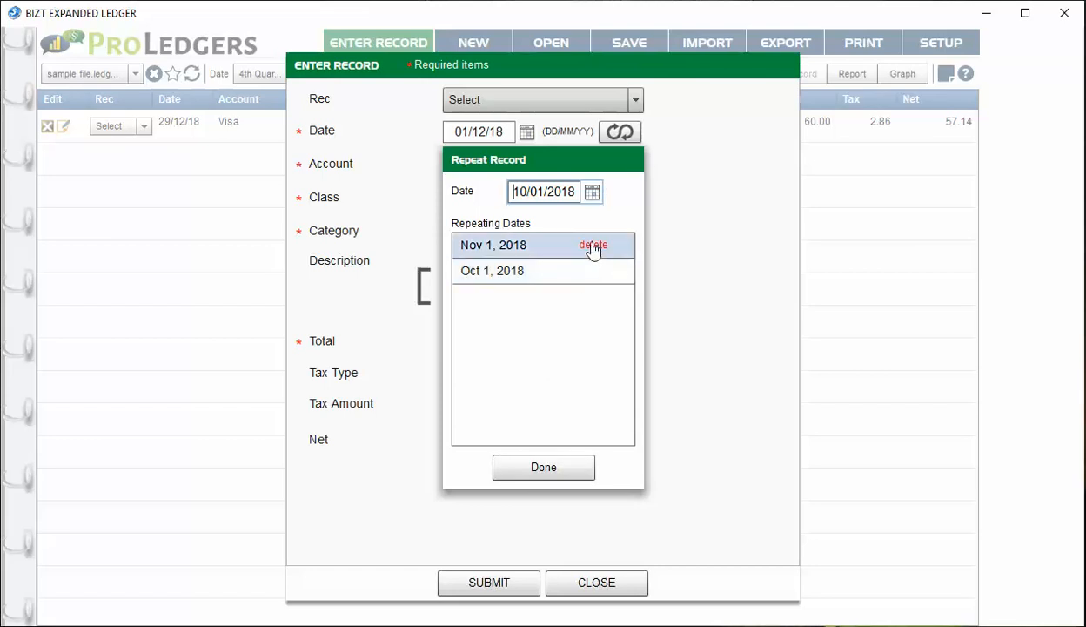
click(518, 466)
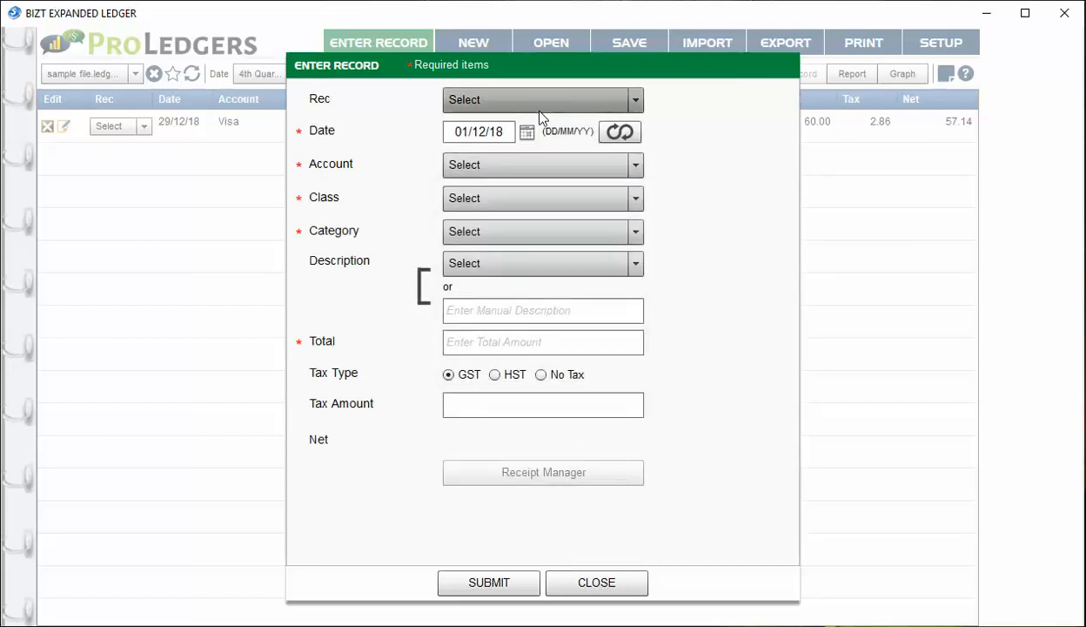
Step: Set the record's account to Chequing, its class to General Business and its category to Bank Charges
click(446, 165)
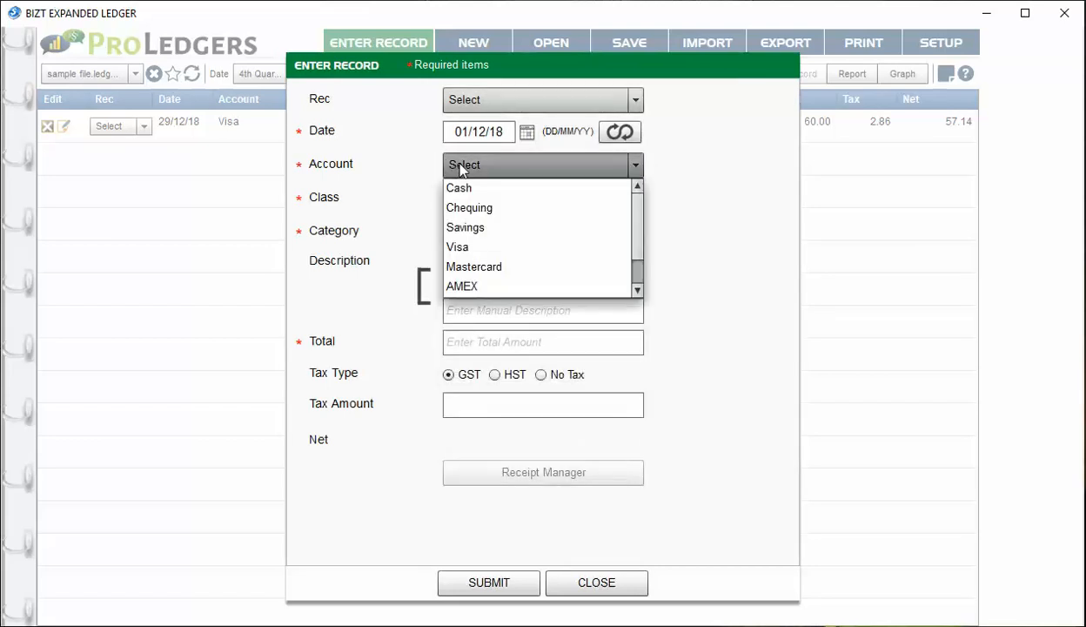
click(483, 207)
click(498, 201)
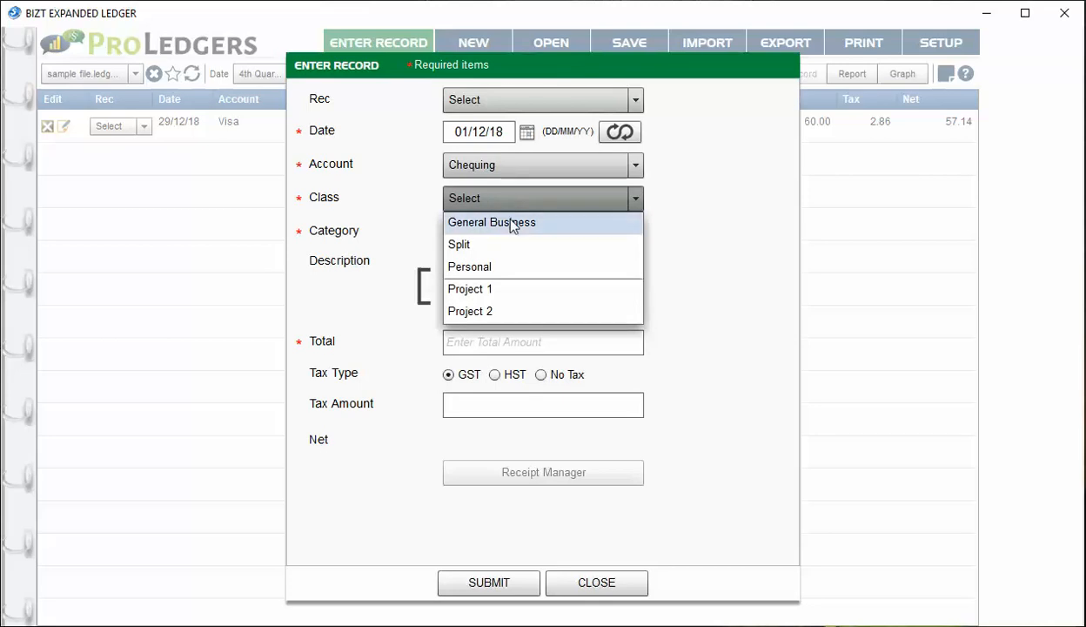
click(497, 222)
click(497, 231)
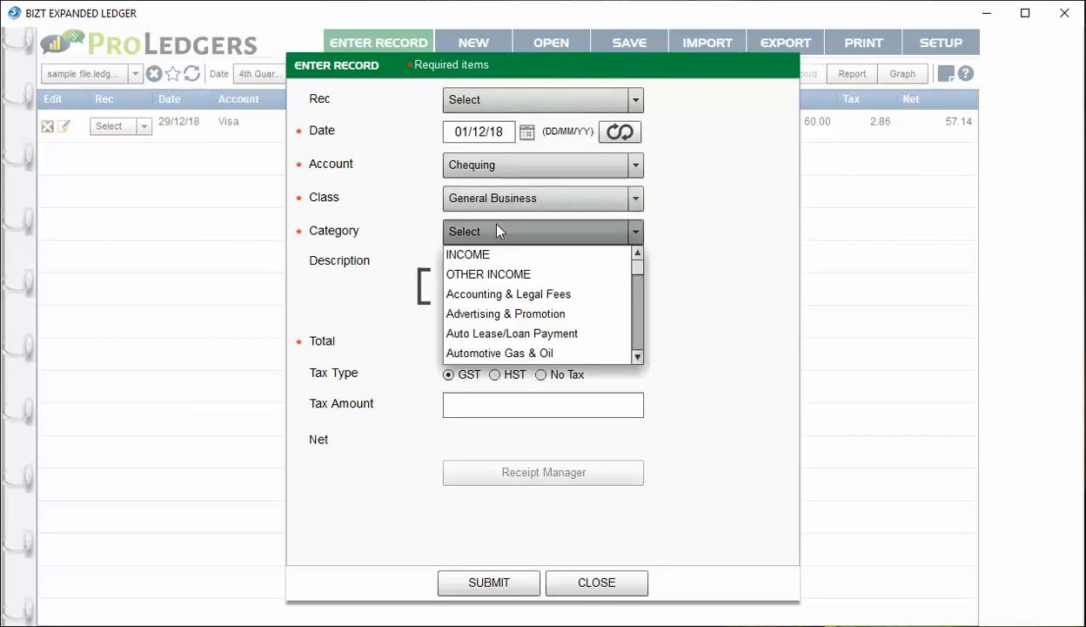
scroll(534, 334, down, 1)
click(521, 353)
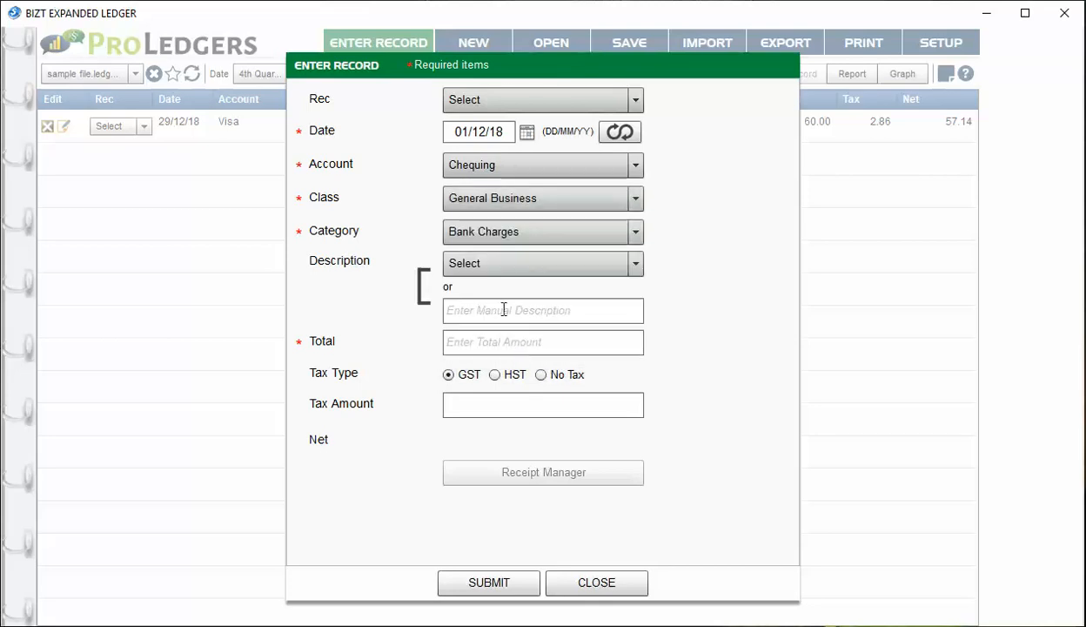
Step: Enter the description "monthly fee" and a total of 3 with No Tax, submit the repeating record and close the form
click(490, 312)
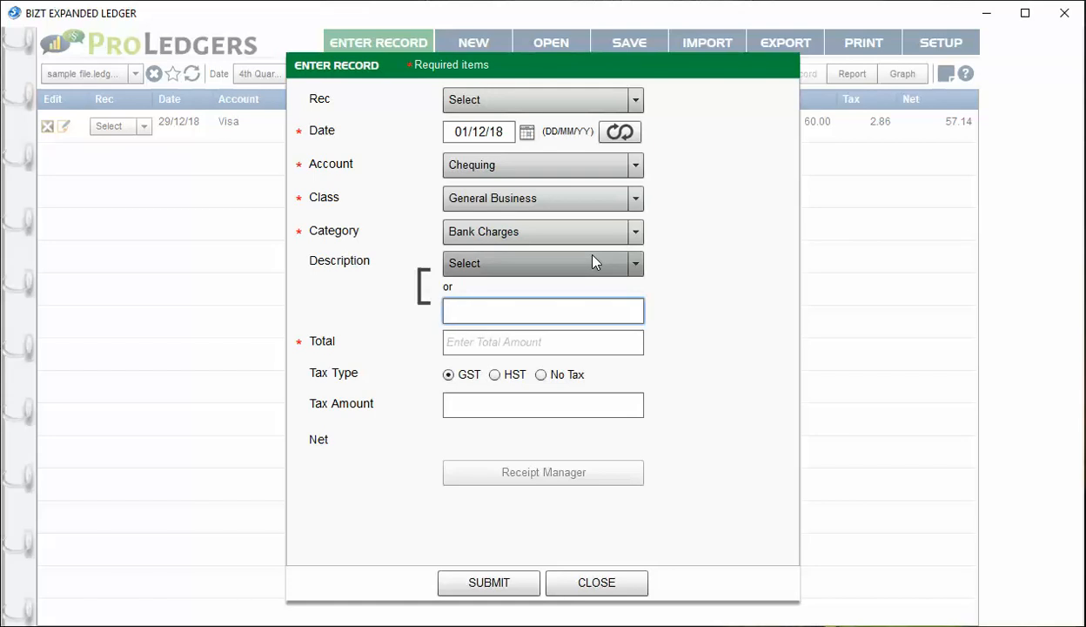
text(montly fee)
click(468, 311)
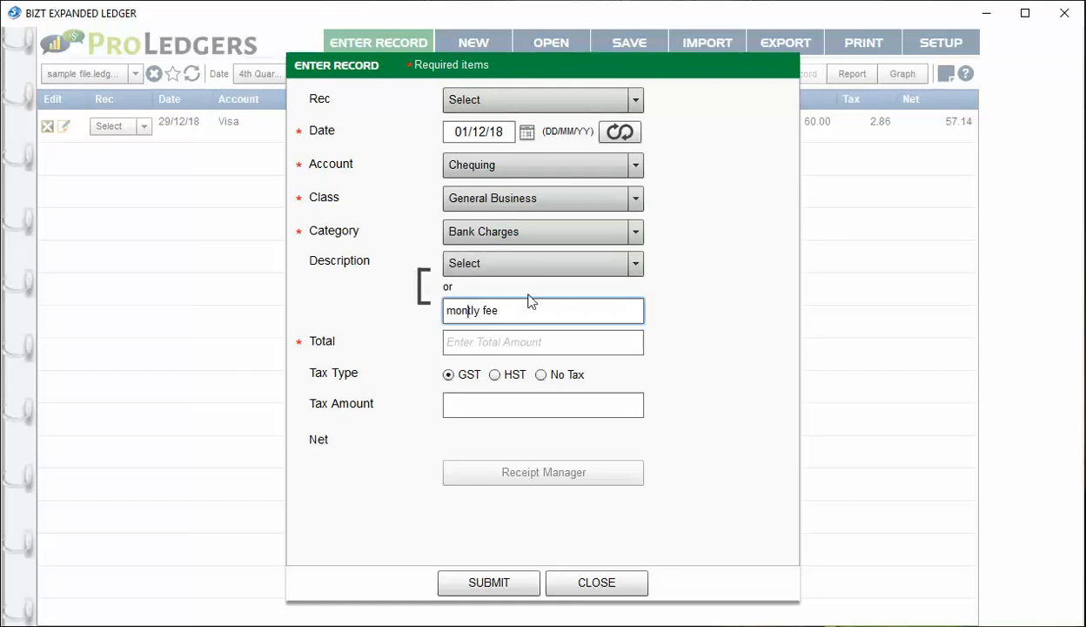
text(h)
click(484, 342)
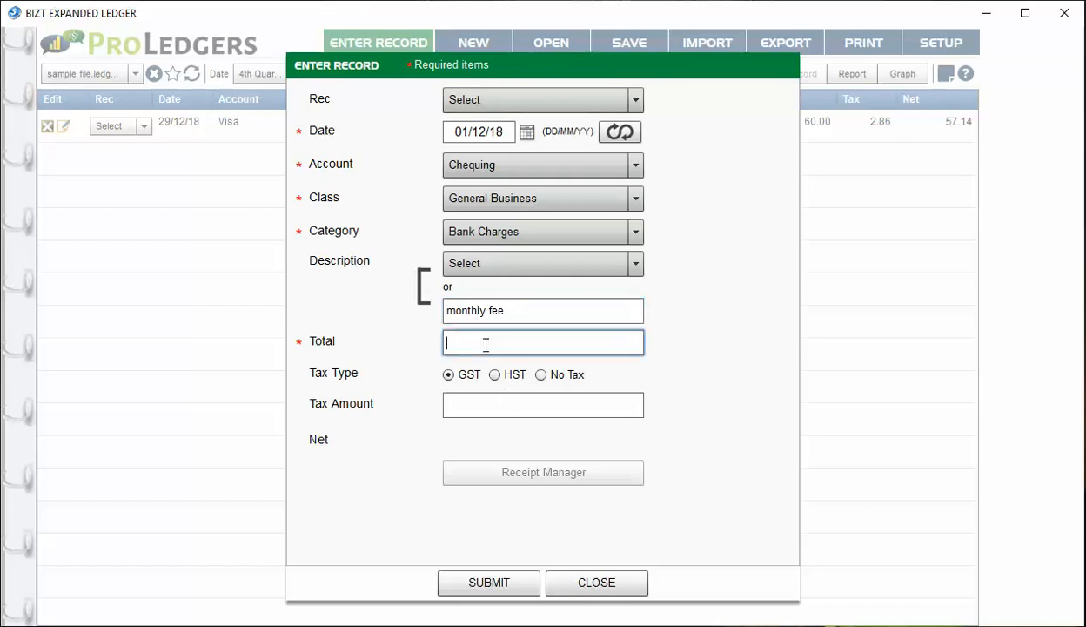
text(3)
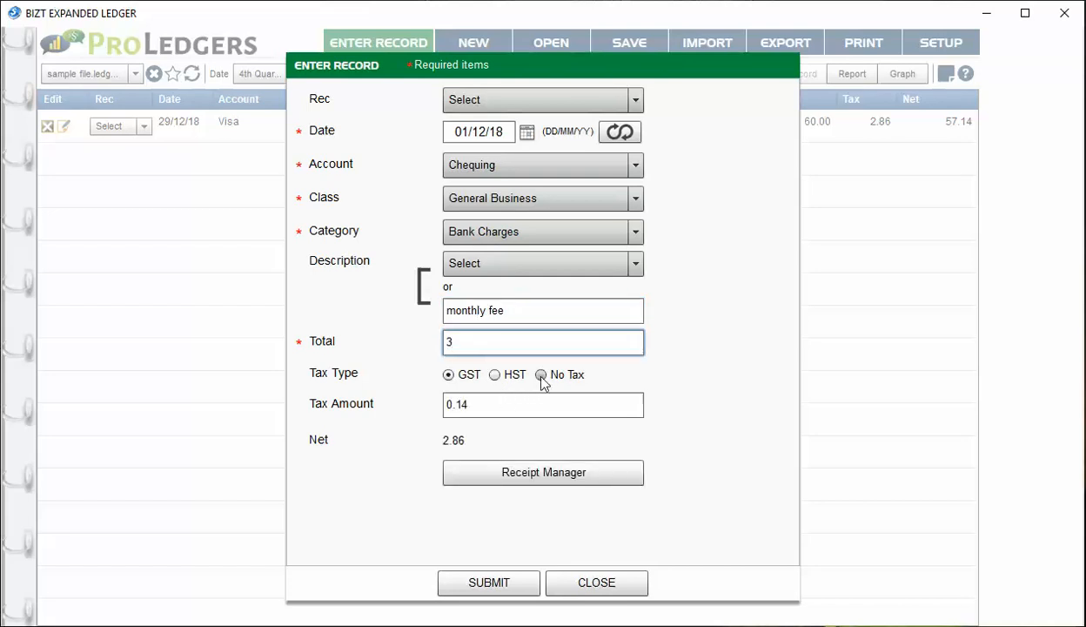
click(540, 375)
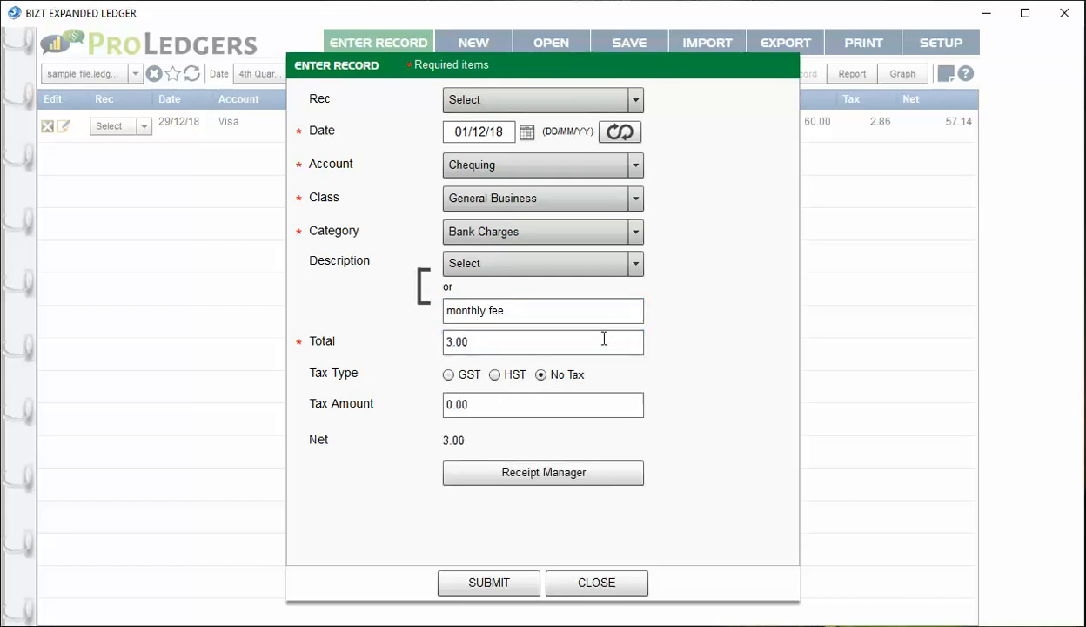
click(501, 583)
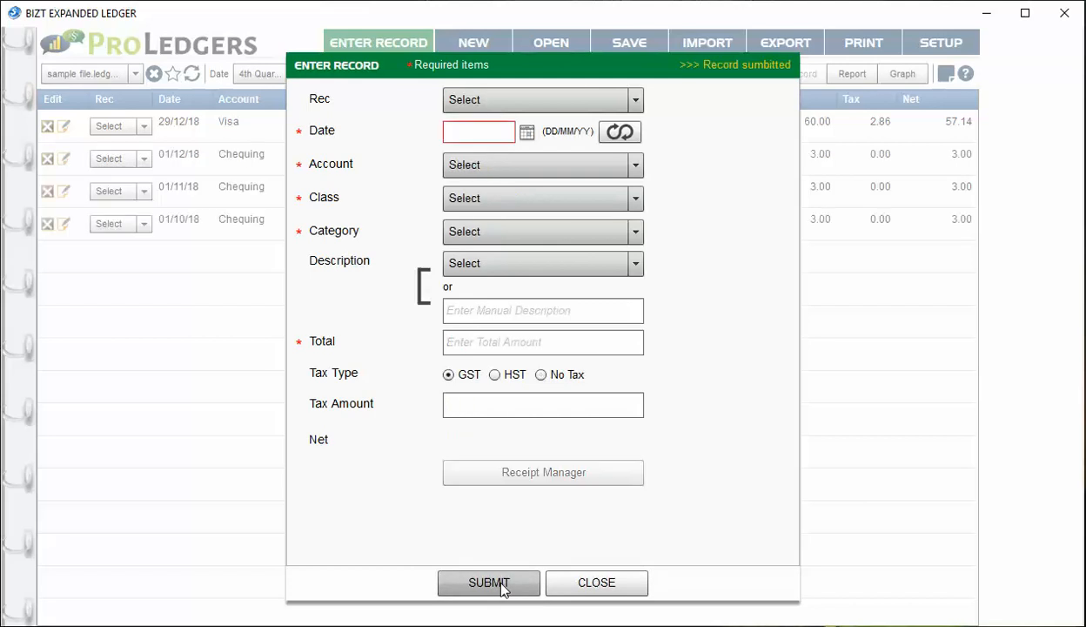
click(624, 582)
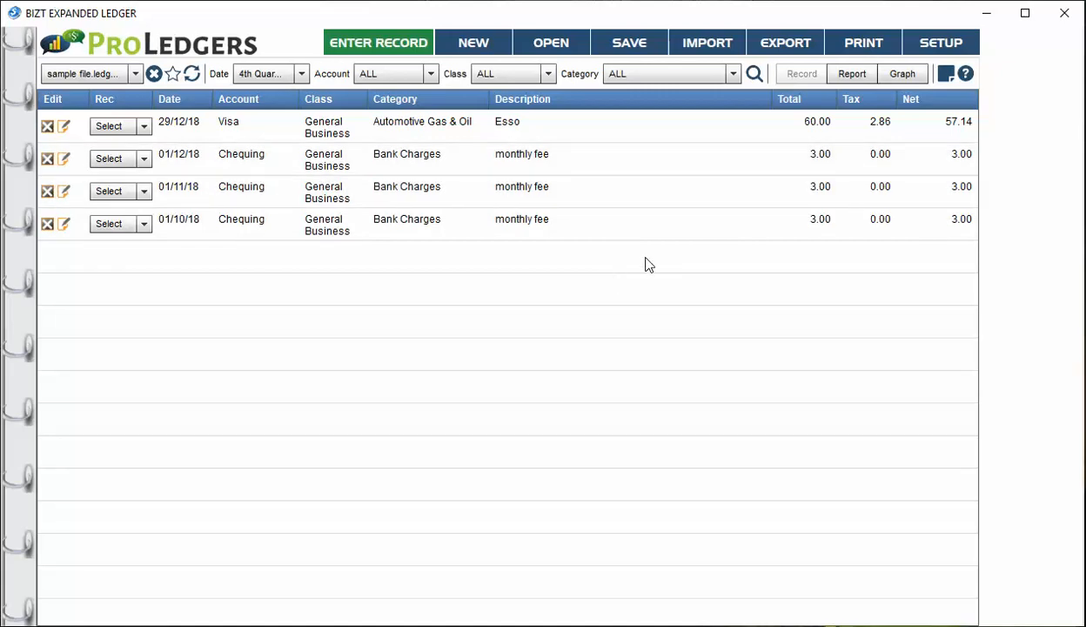
Step: Add the note "need to find a receipt" to the ledger and submit it
click(946, 74)
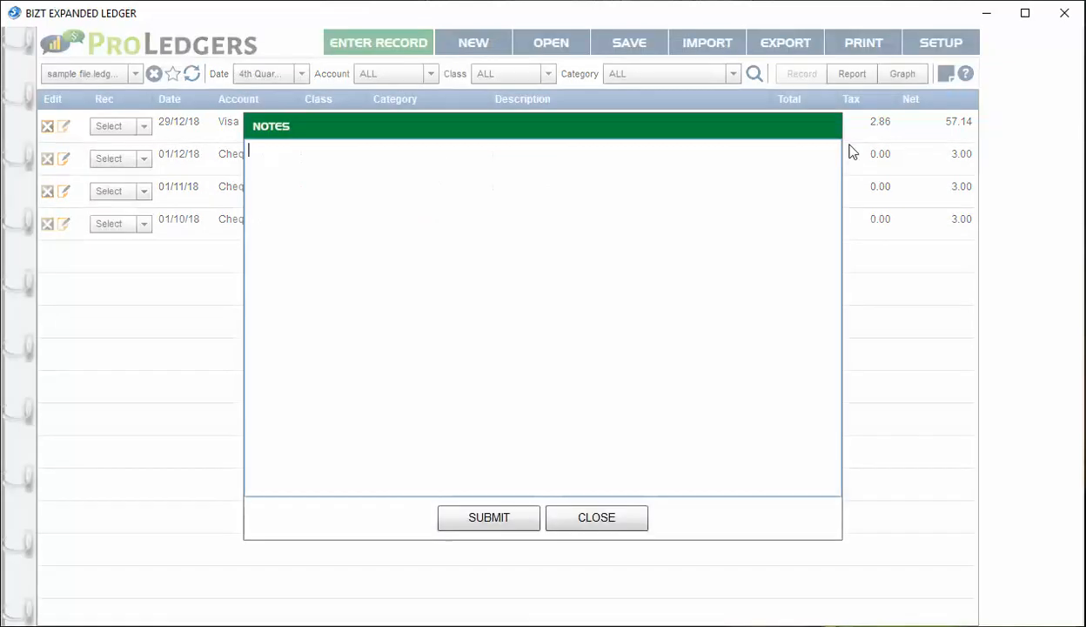
text(need to find a receipt)
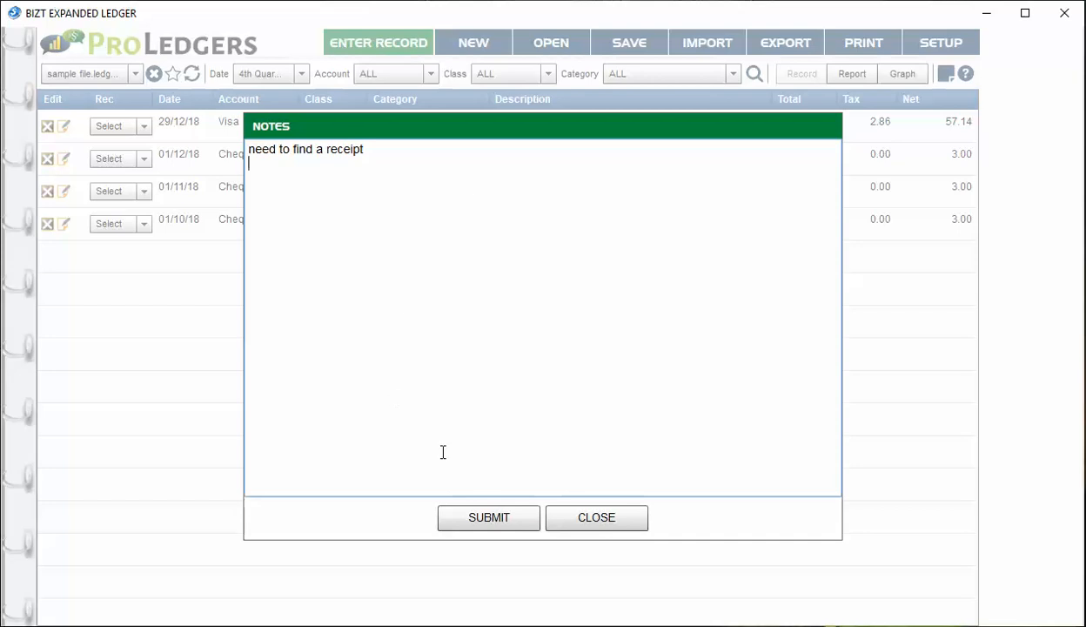
click(502, 519)
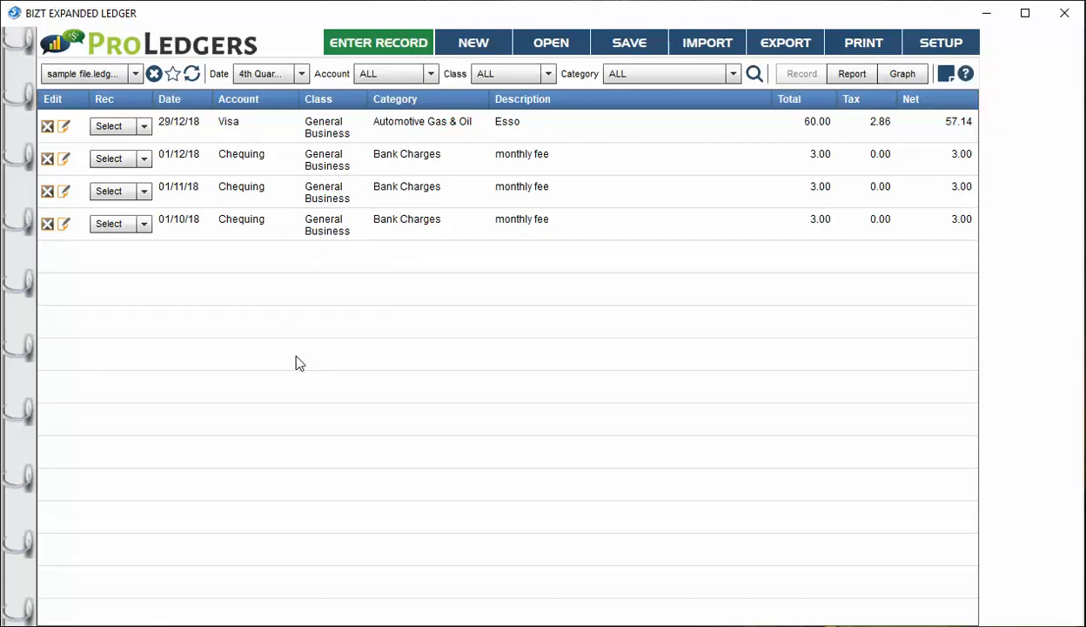
Step: Filter the records by the Chequing account and reset the account filter to ALL
click(388, 76)
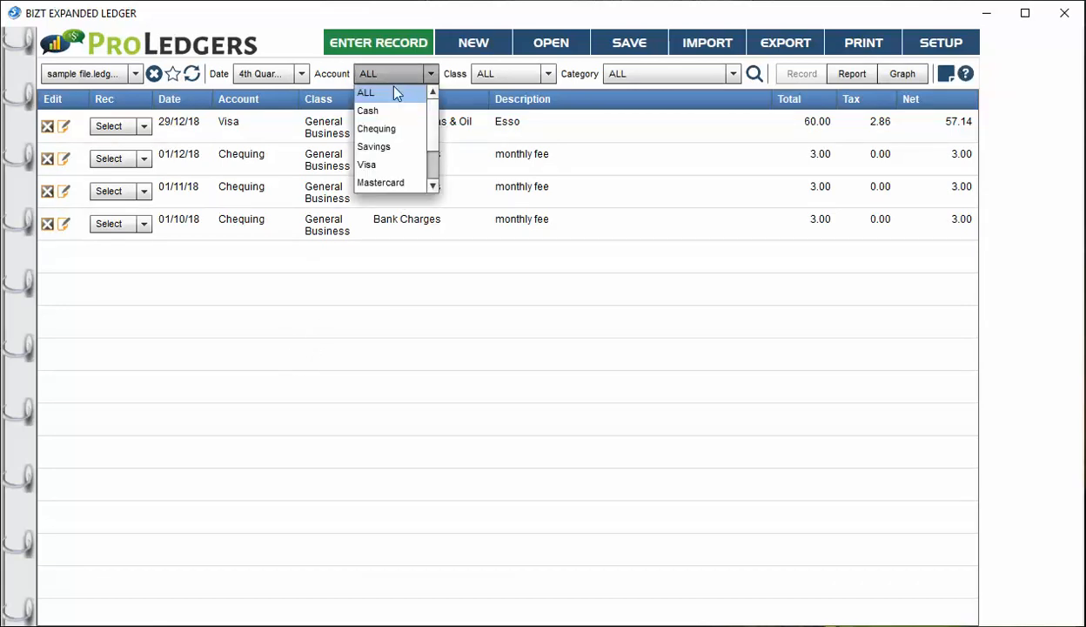
click(383, 129)
click(388, 75)
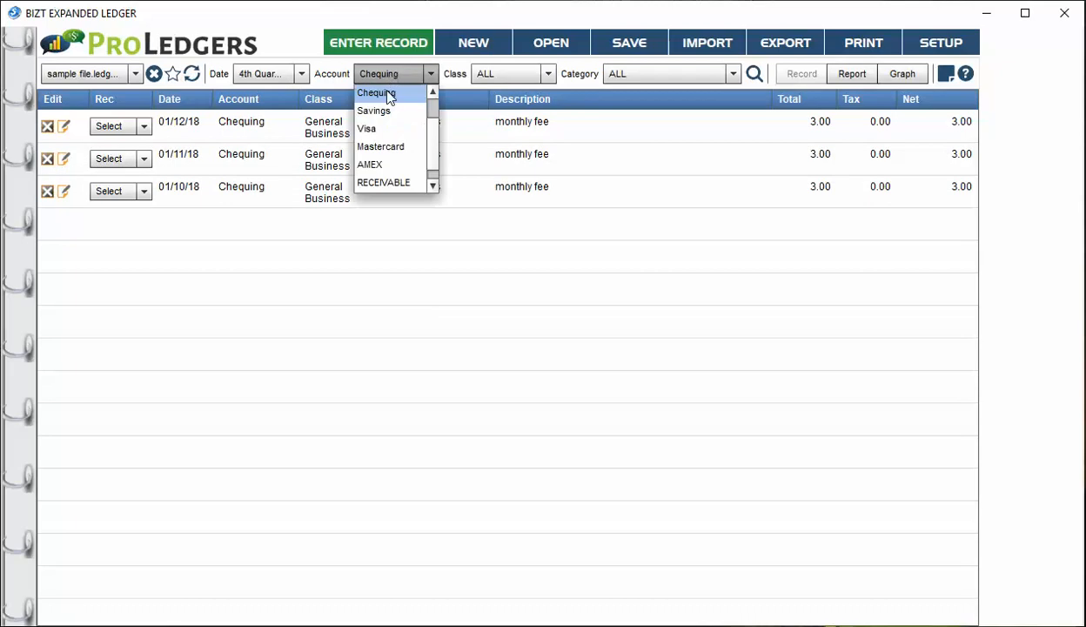
scroll(388, 96, up, 1)
click(383, 92)
Step: Filter the records by the General Business class, reset the class filter to ALL and view the category filter choices
click(500, 74)
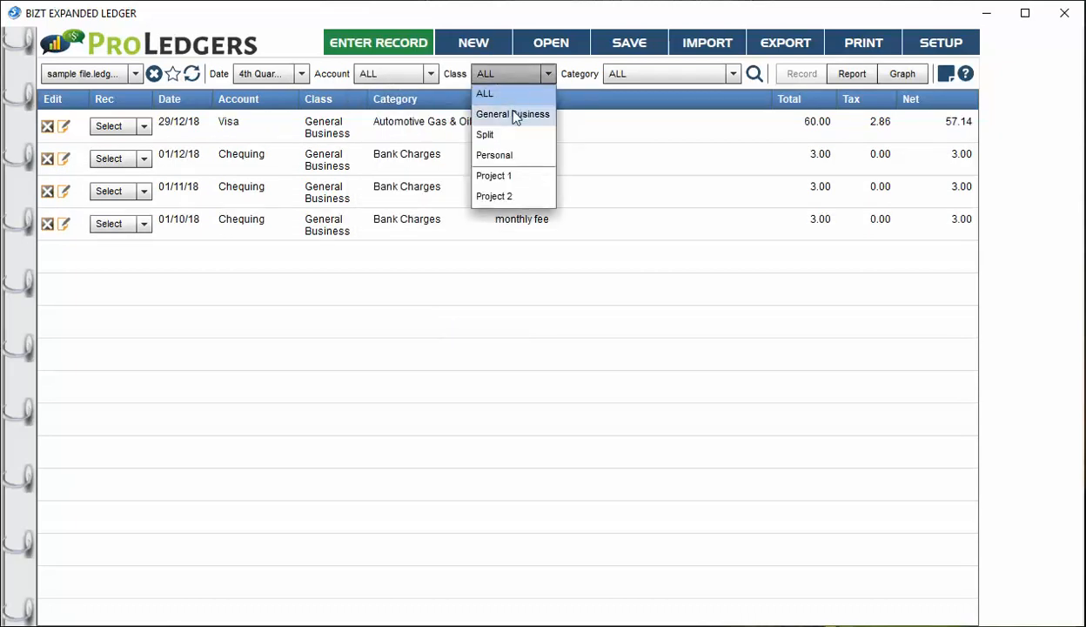
click(515, 117)
click(507, 74)
click(501, 76)
click(503, 76)
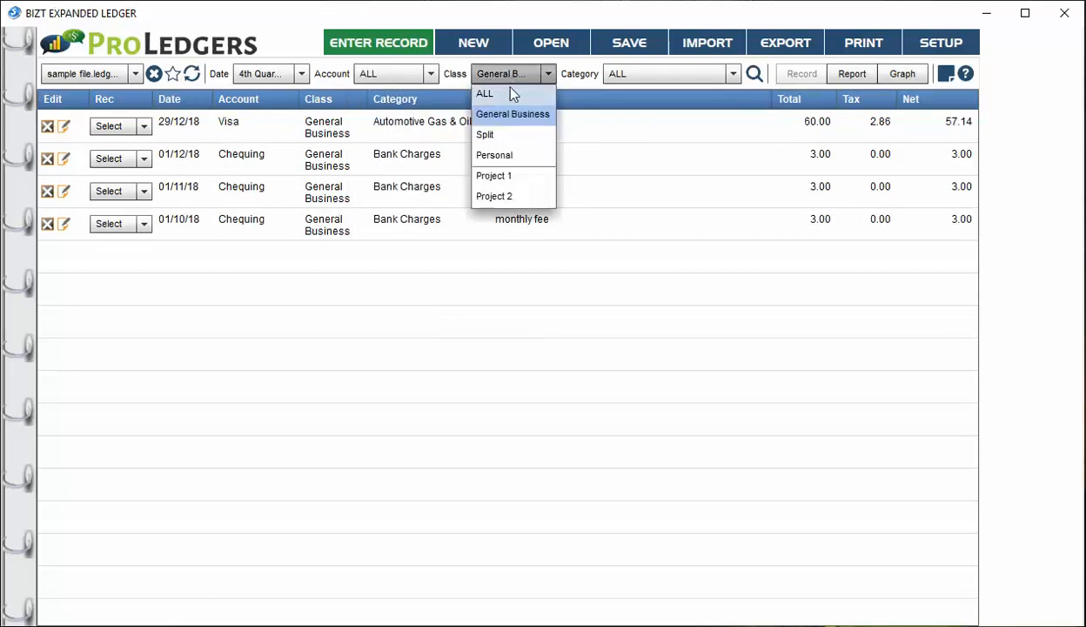
click(512, 94)
click(663, 77)
click(678, 81)
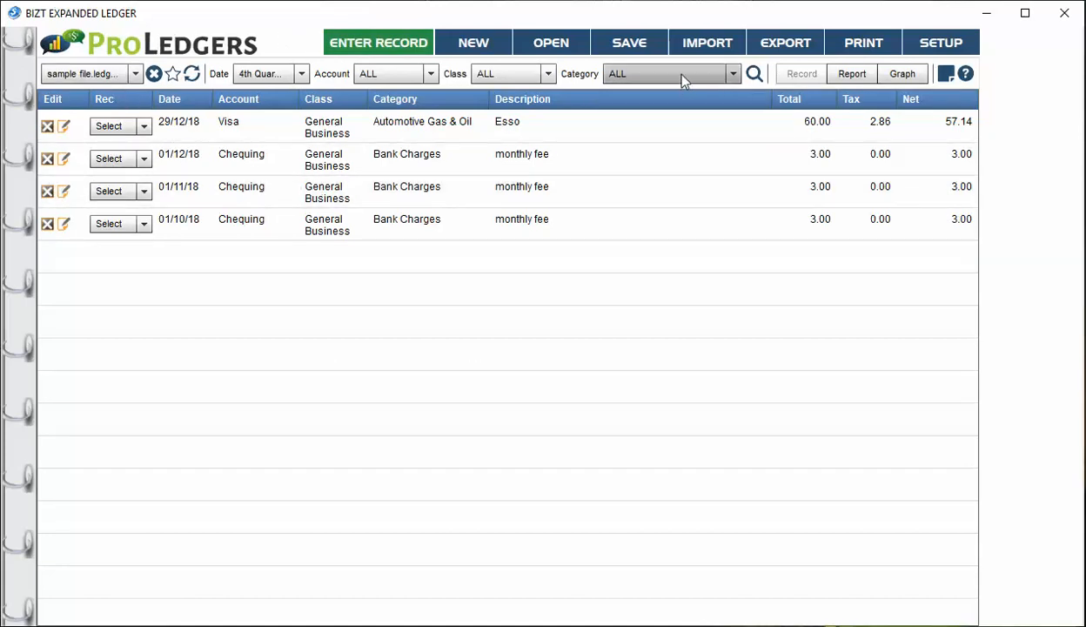
Step: Search the ledger records by description for "esso"
click(754, 77)
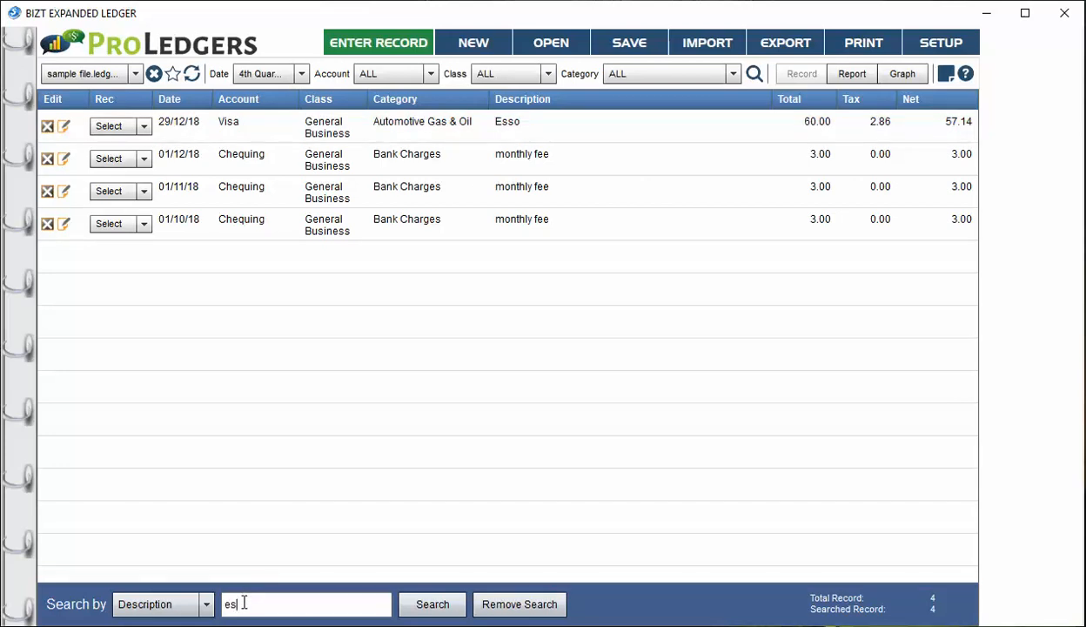
text(so)
key(BackSpace)
key(BackSpace)
text(so)
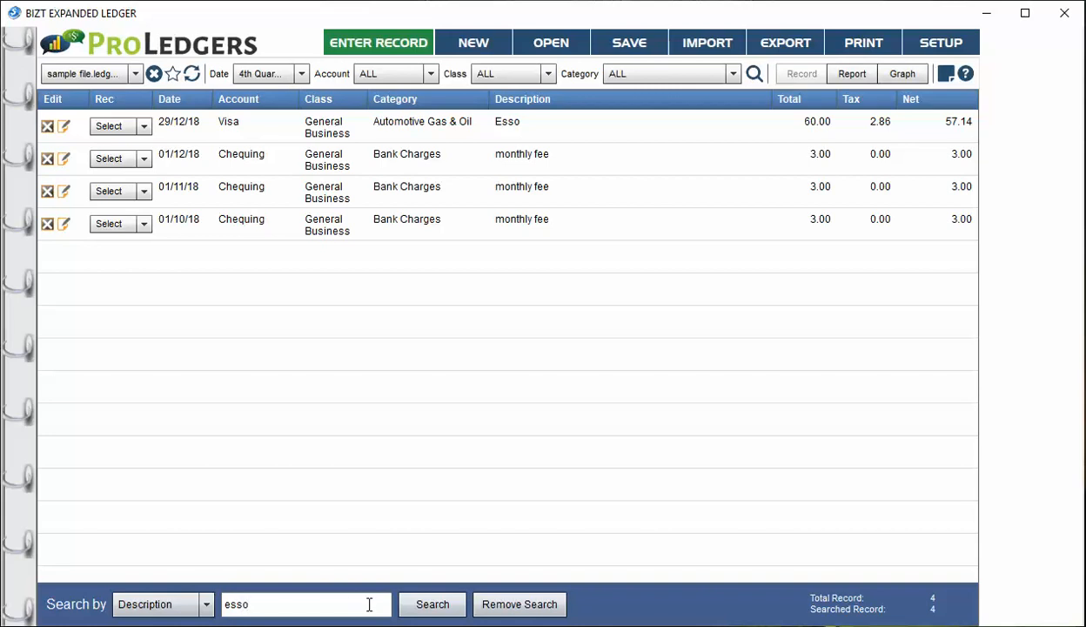
click(427, 605)
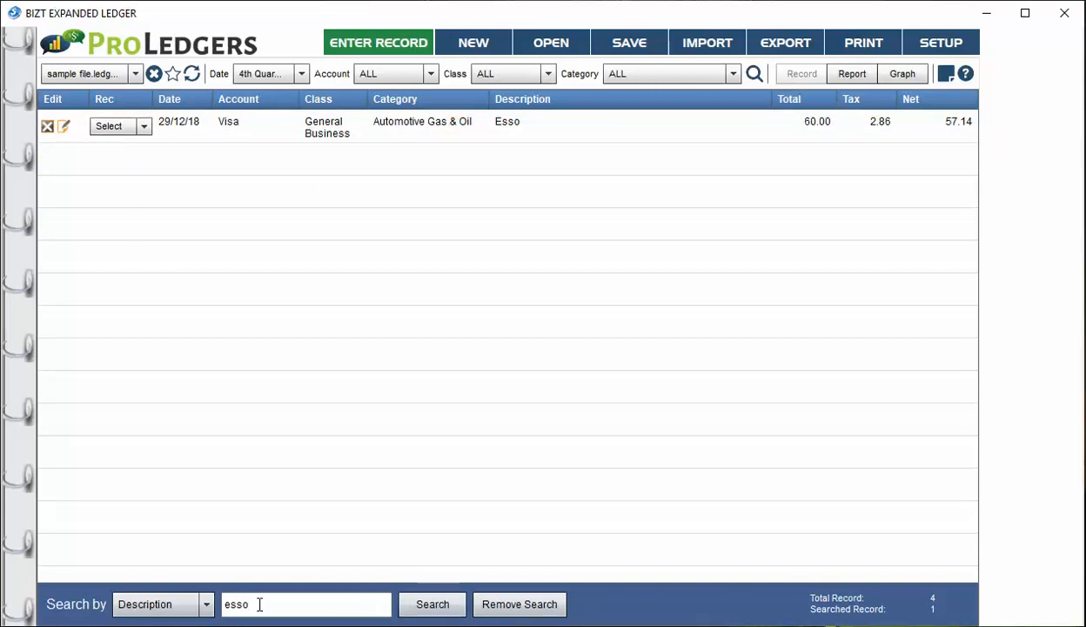
Step: Shorten the description search to "es" and run it, remove the search and close the search bar
key(BackSpace)
key(BackSpace)
key(BackSpace)
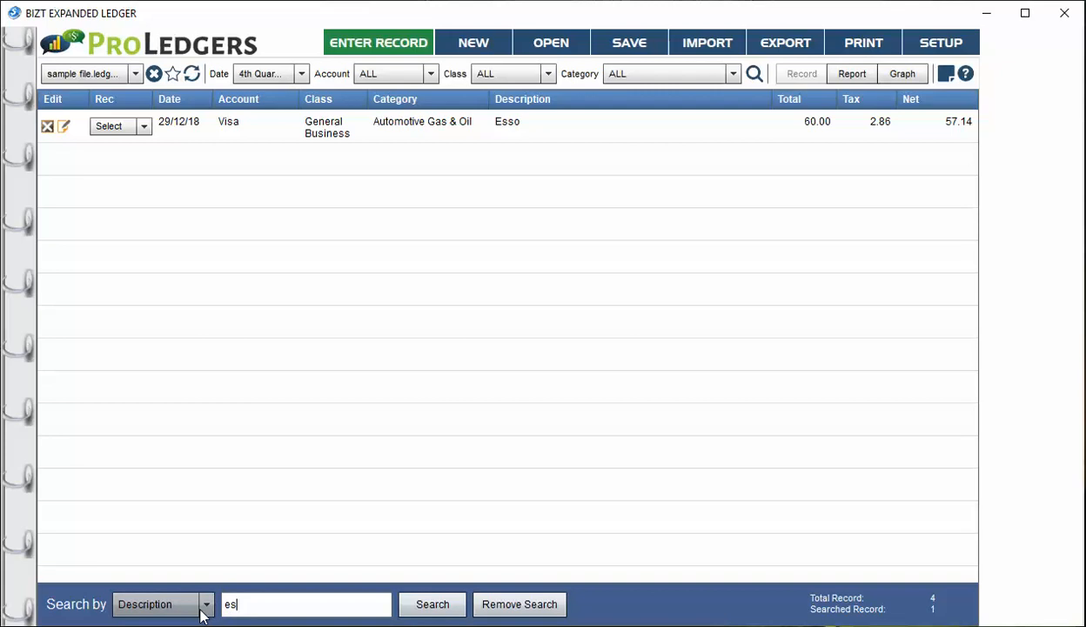
click(440, 607)
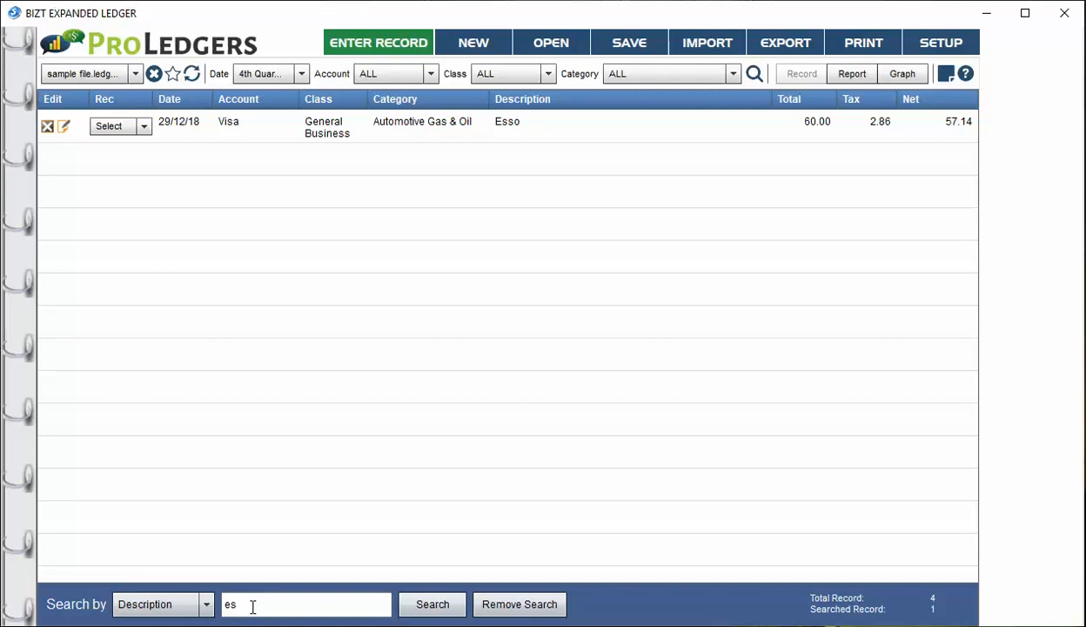
click(502, 608)
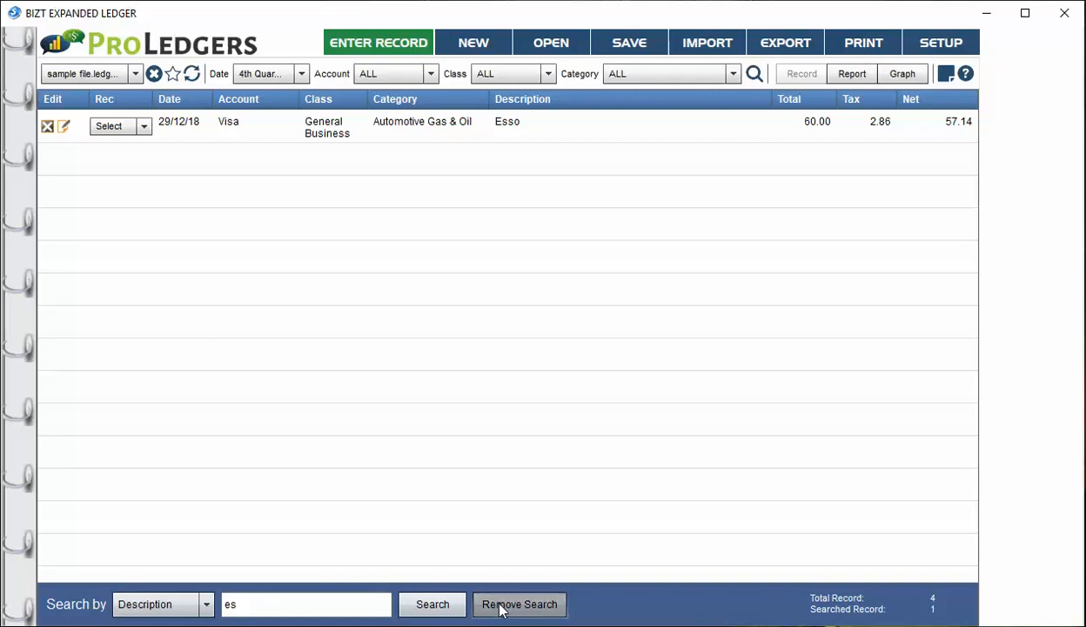
click(754, 76)
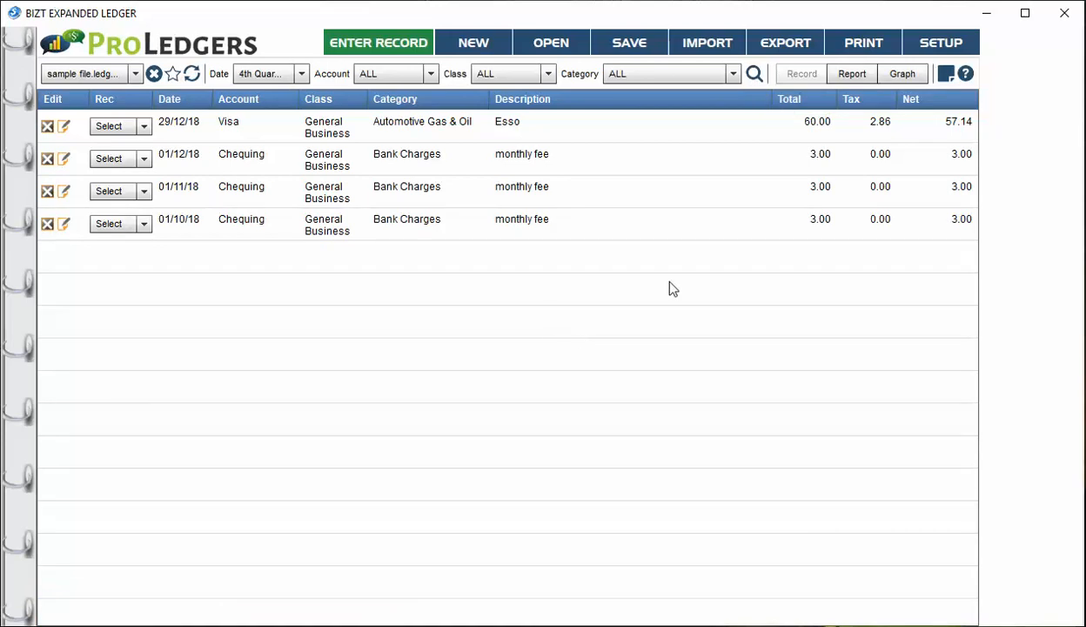
Step: Open the ledger setup, keep January as the financial year's first month and set the date format to MM/DD/YY
click(941, 43)
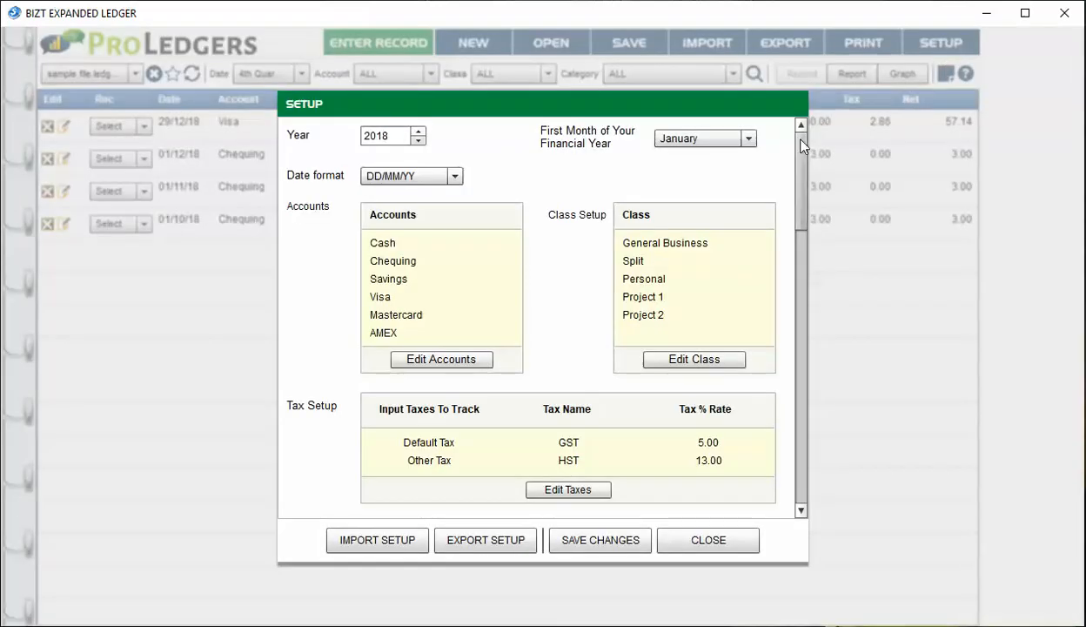
click(703, 141)
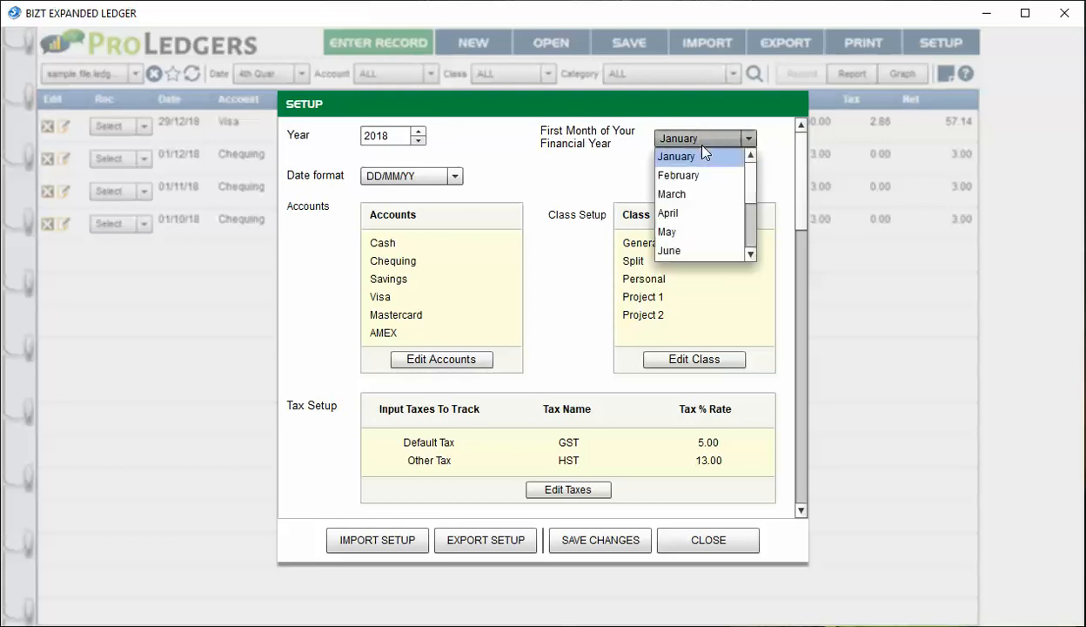
click(704, 148)
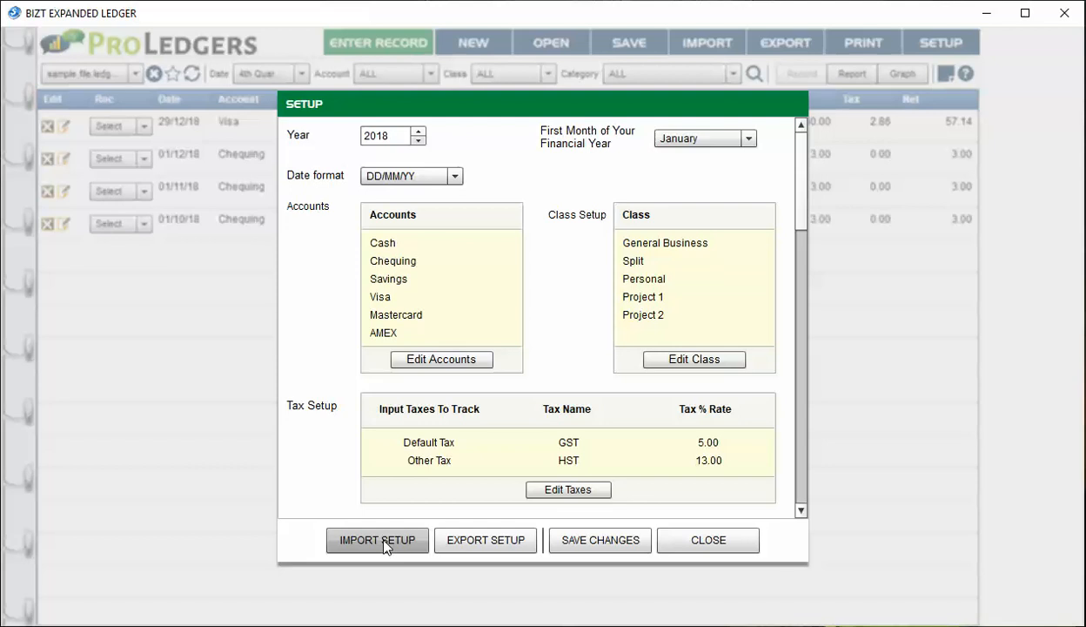
click(414, 176)
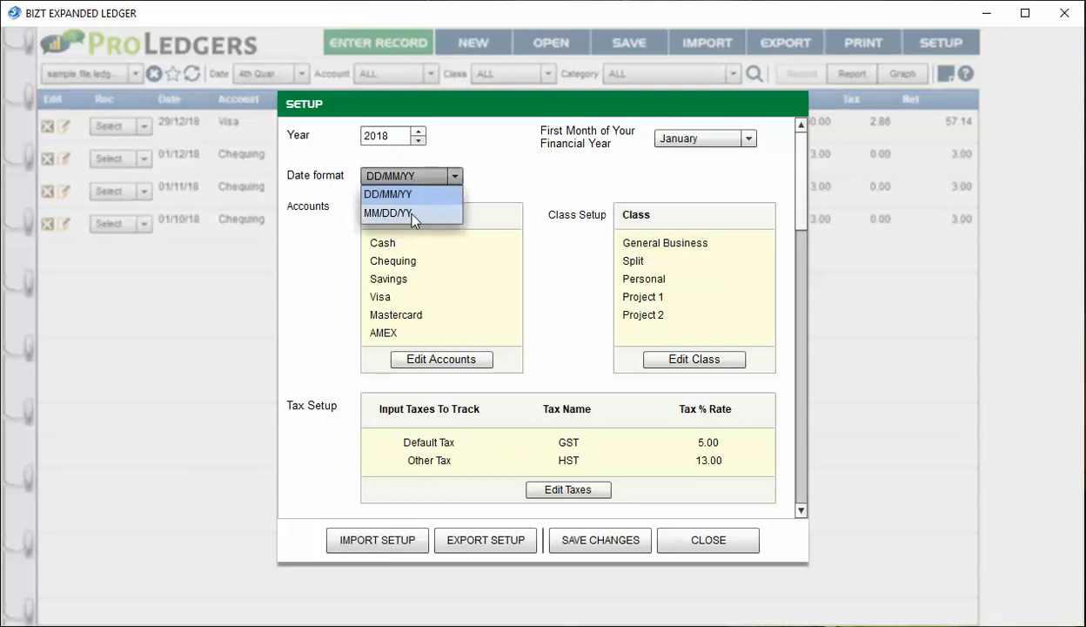
click(412, 214)
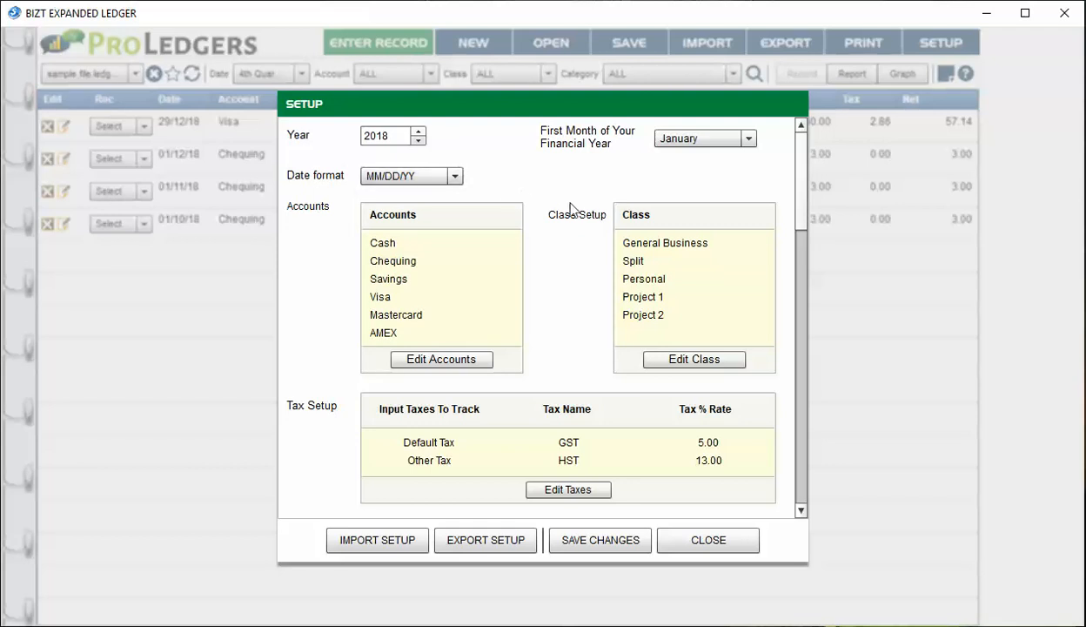
Step: View how the Chequing account is edited and a new account is added, cancelling both and closing the accounts list
click(443, 359)
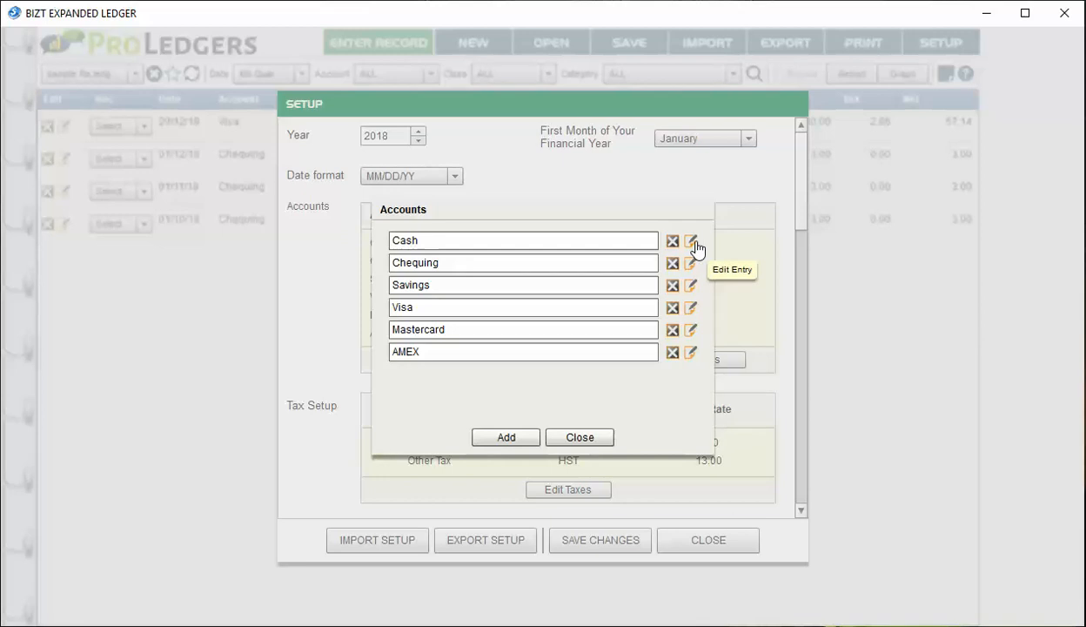
click(691, 264)
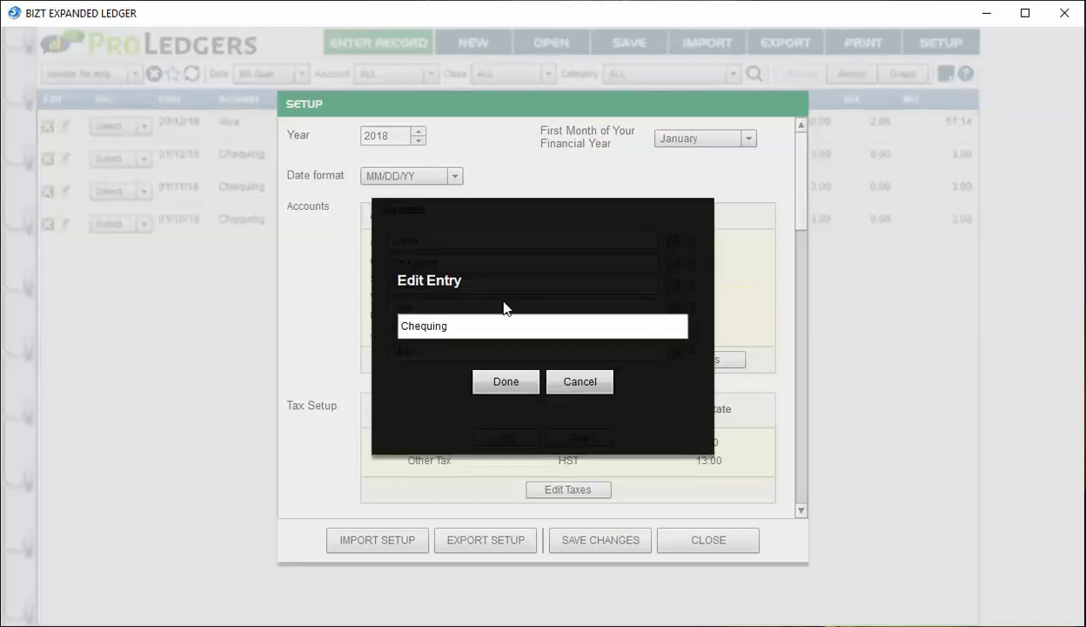
click(576, 383)
click(507, 437)
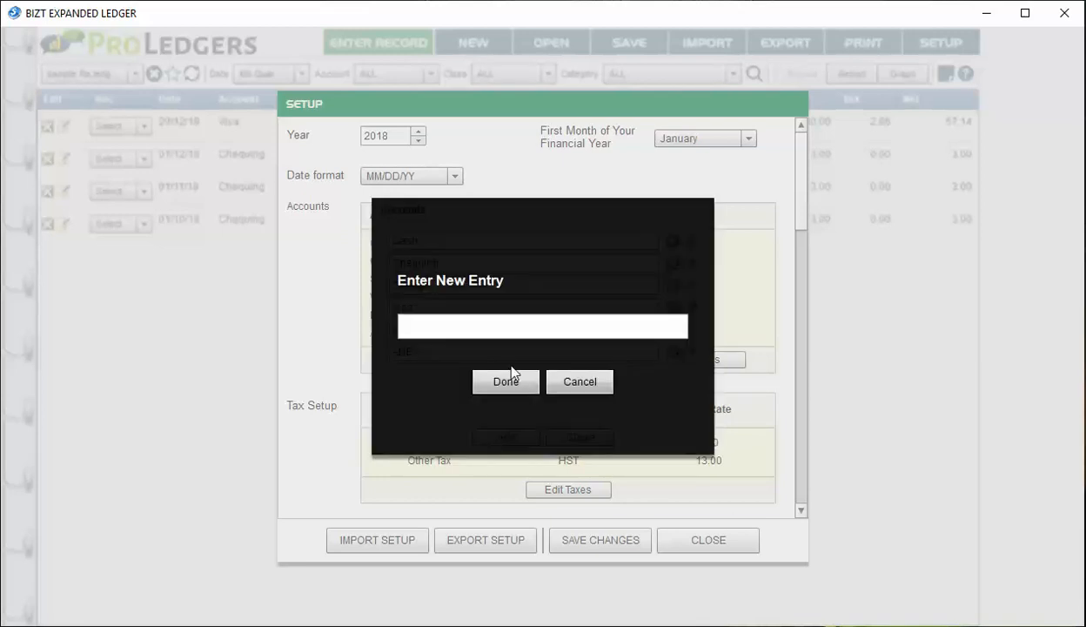
click(573, 386)
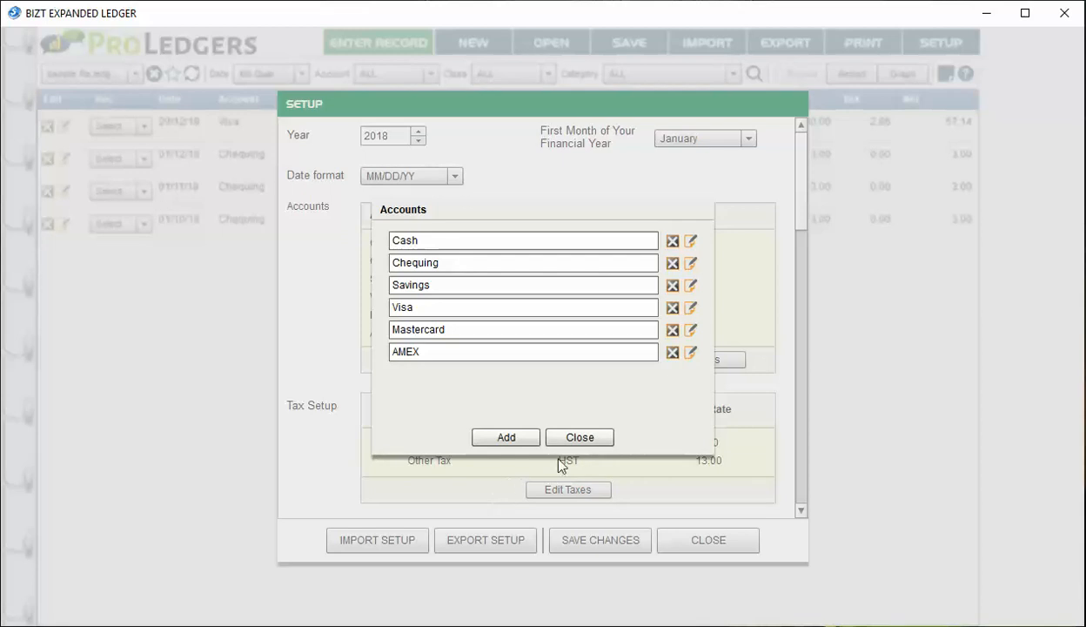
click(578, 438)
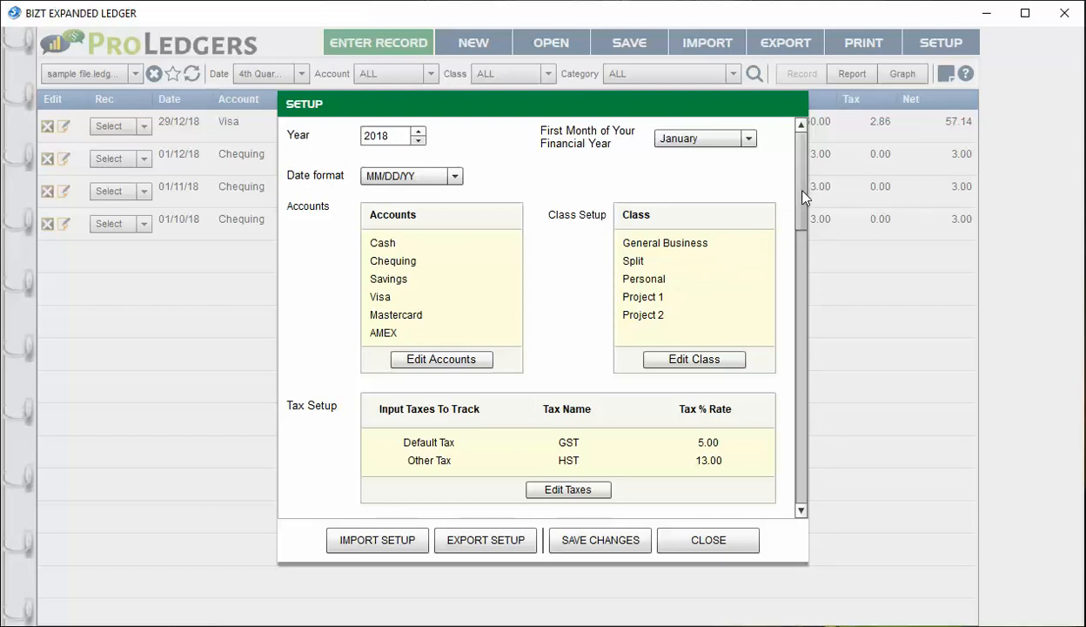
Step: Examine the editable tax names and rates in the tax setup and close them
drag(805, 196, 805, 244)
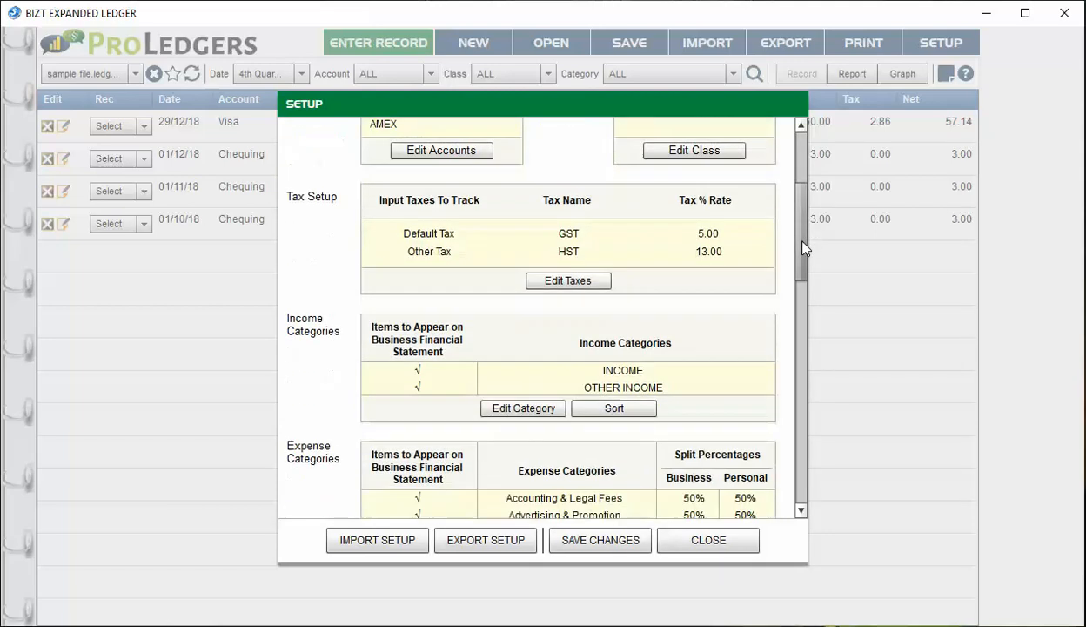
click(575, 281)
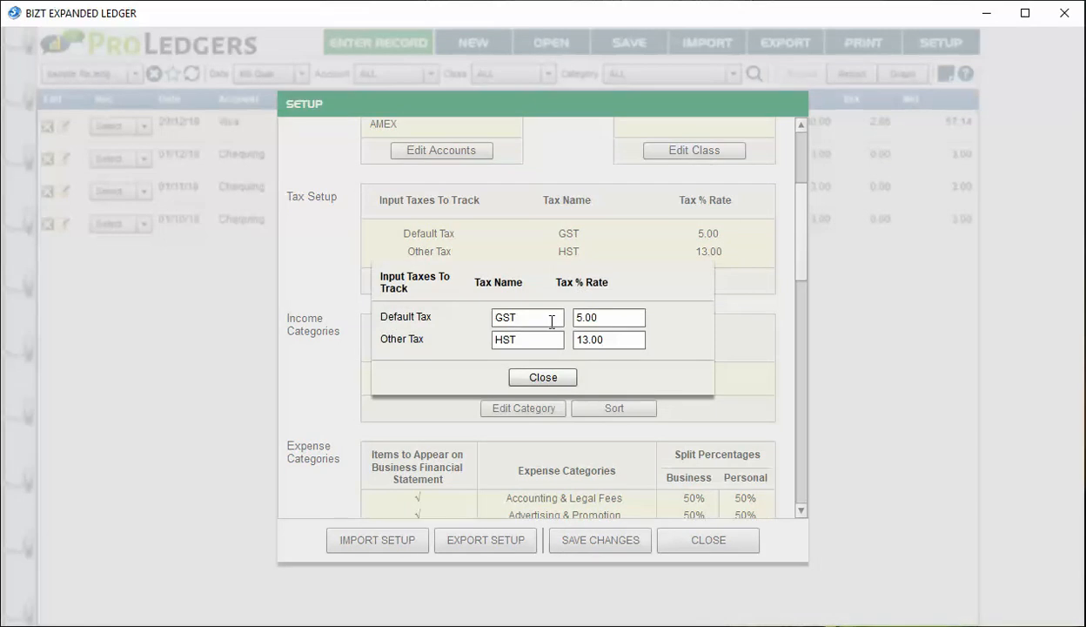
click(558, 381)
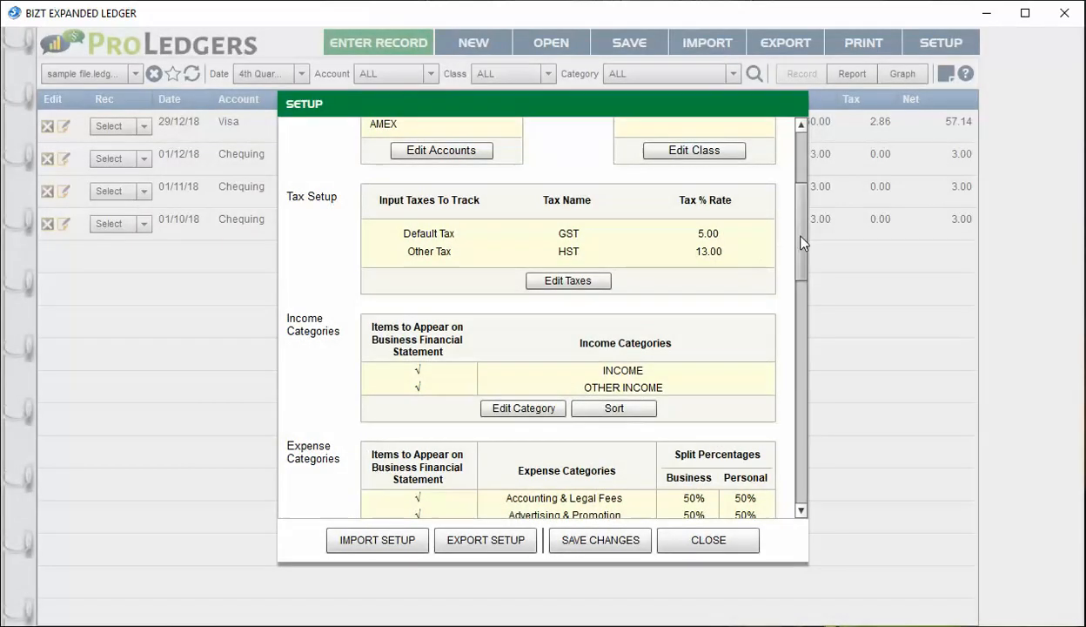
Step: Add the income category "salary", leaving OTHER INCOME on the business financial statement, and close the income category editor
drag(799, 237, 799, 276)
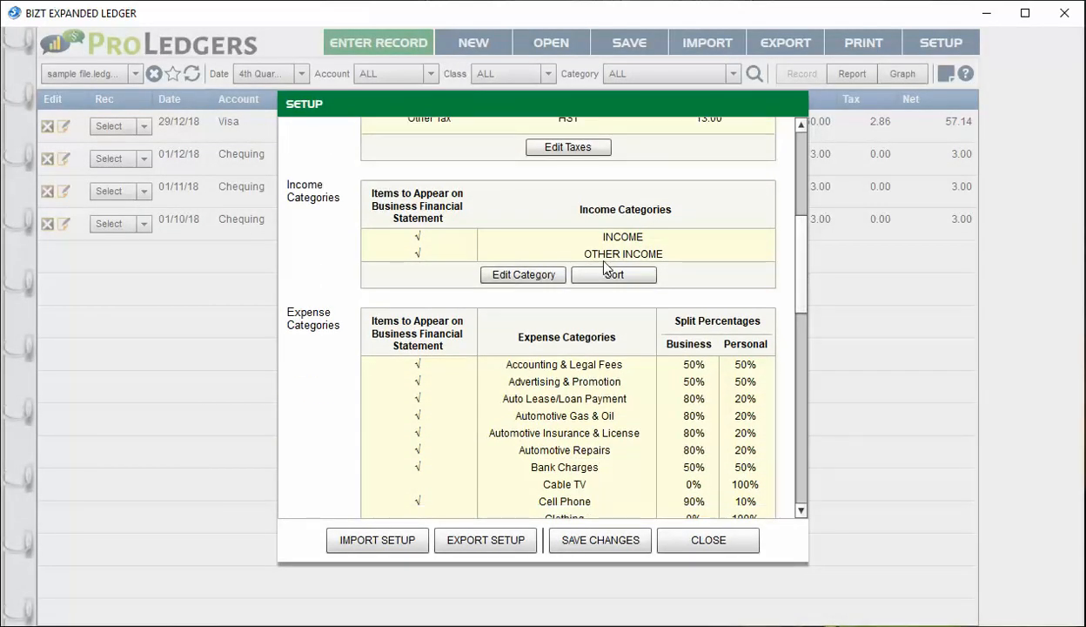
click(525, 275)
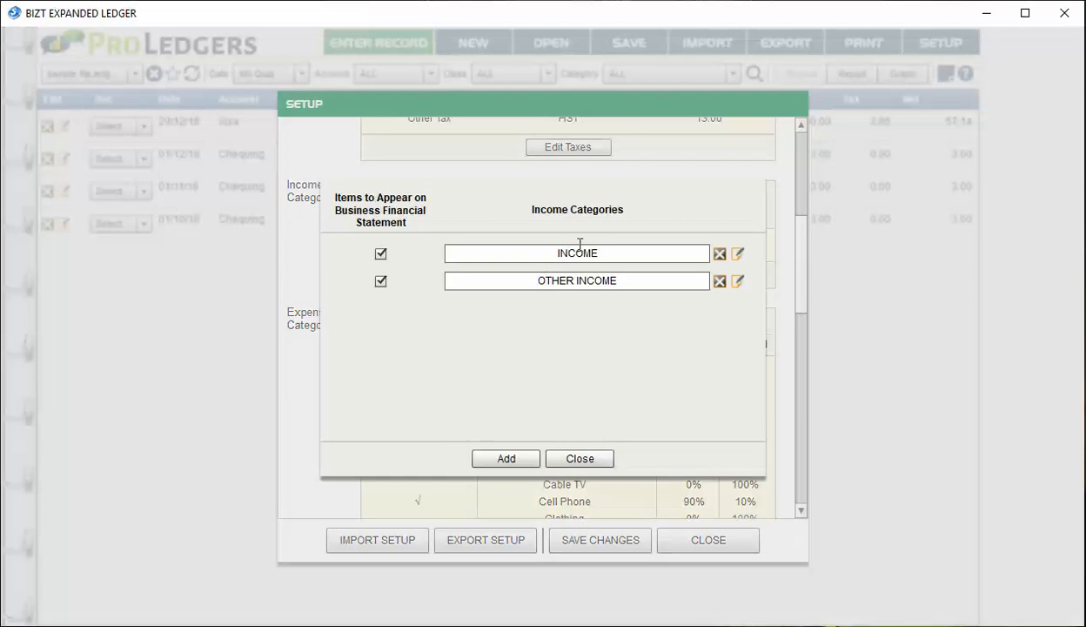
click(382, 283)
click(382, 282)
click(522, 459)
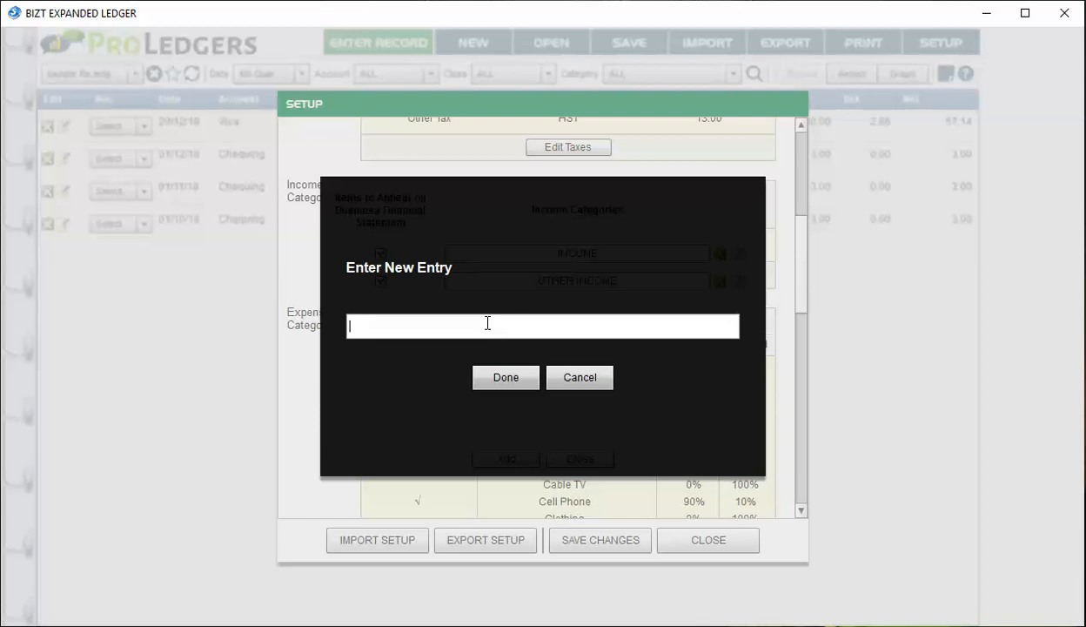
text(salary)
click(496, 379)
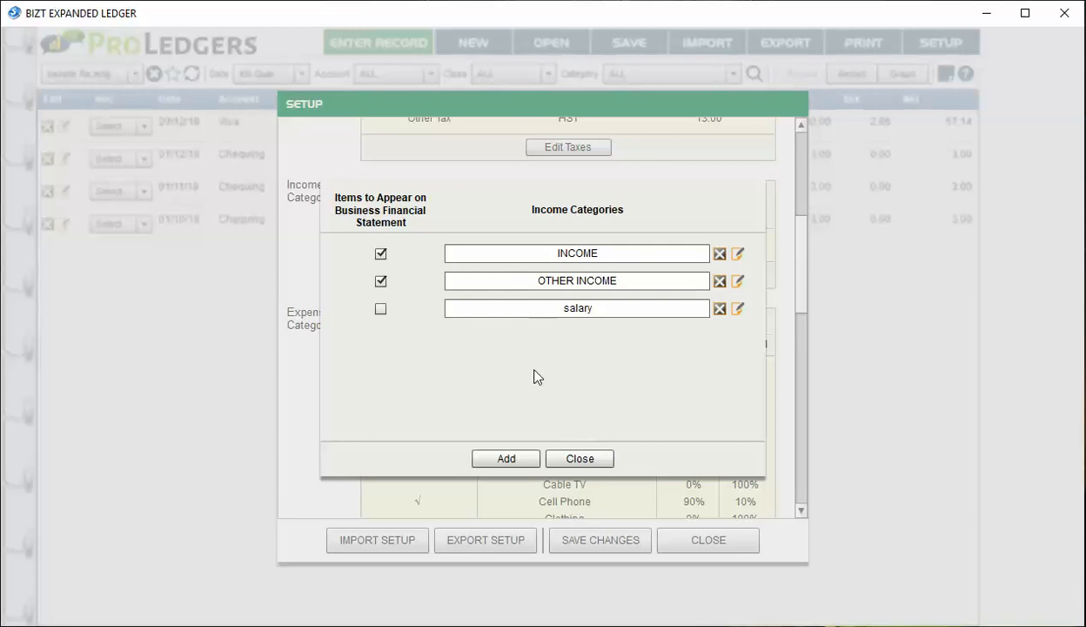
click(579, 459)
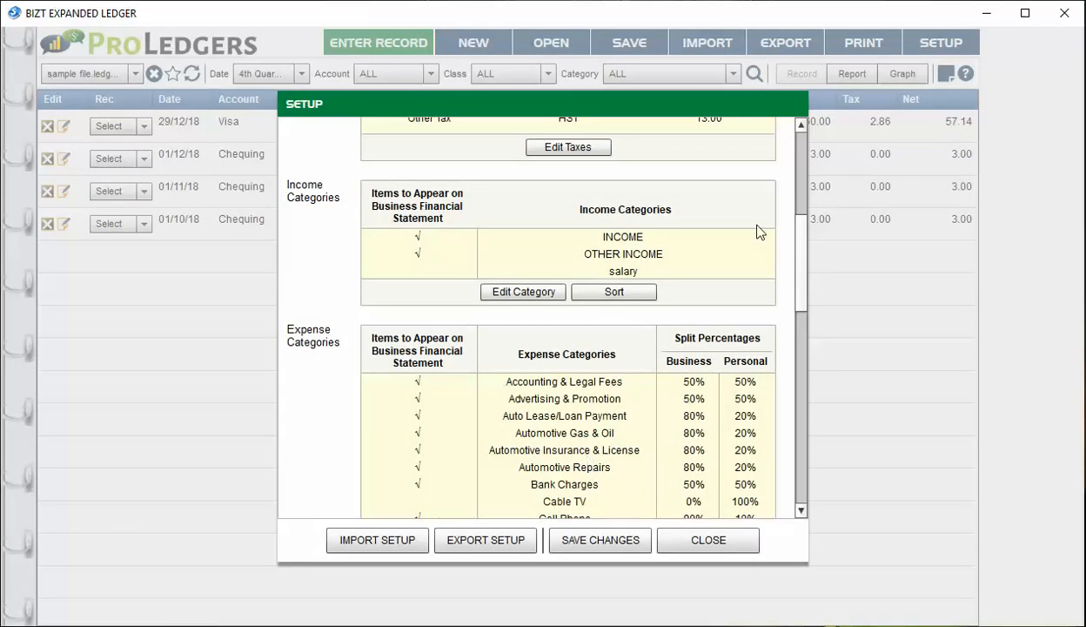
Step: Open the expense categories for editing and examine their business financial statement settings and split percentages
drag(800, 236, 805, 376)
click(530, 431)
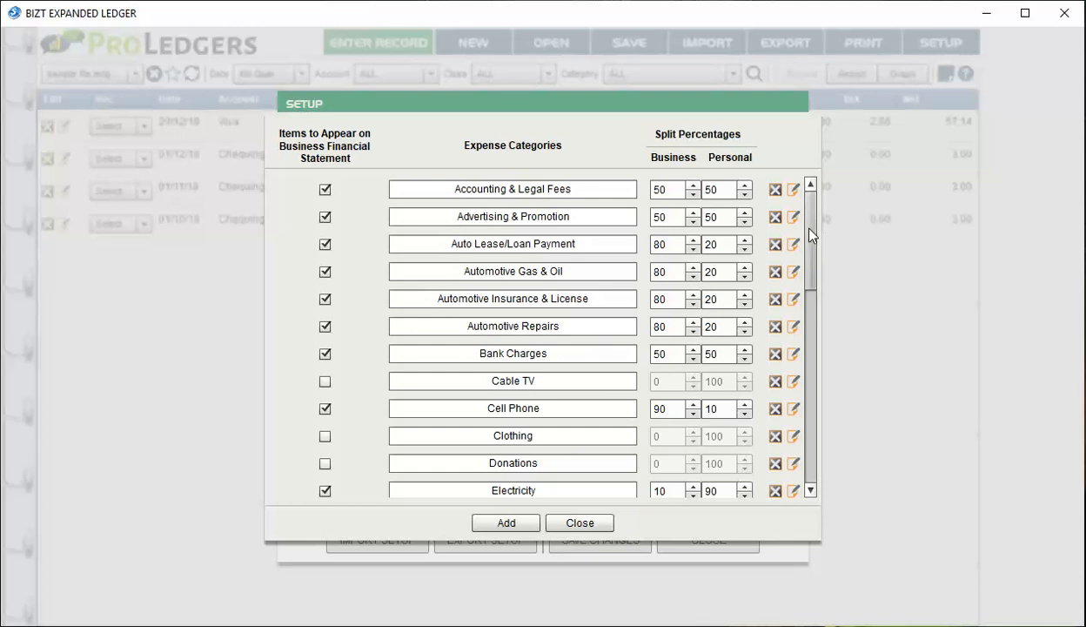
drag(810, 233, 807, 329)
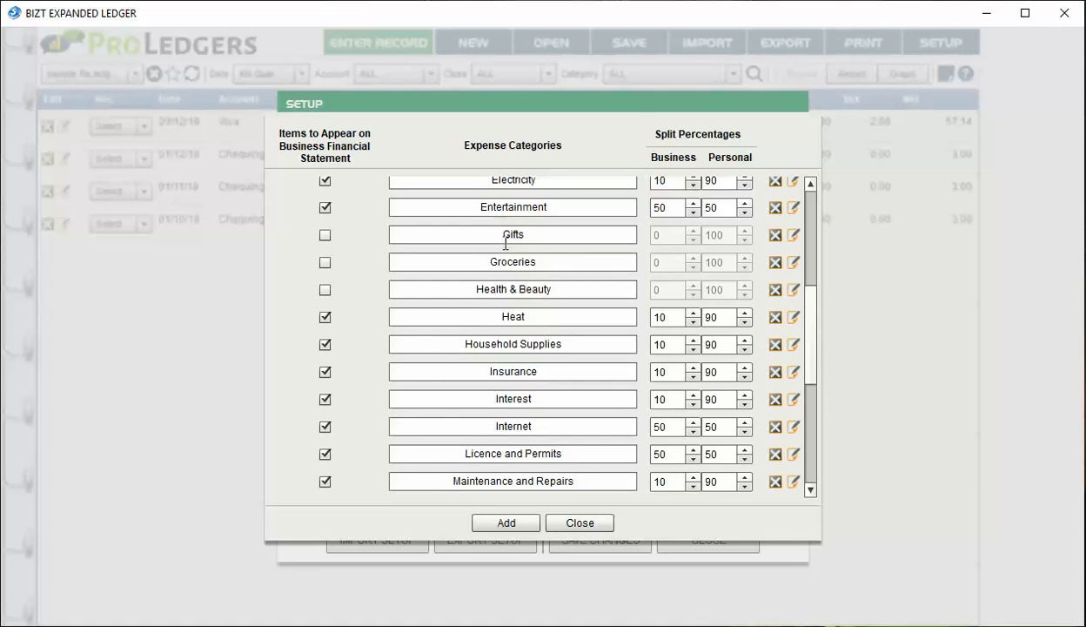
scroll(352, 347, down, 2)
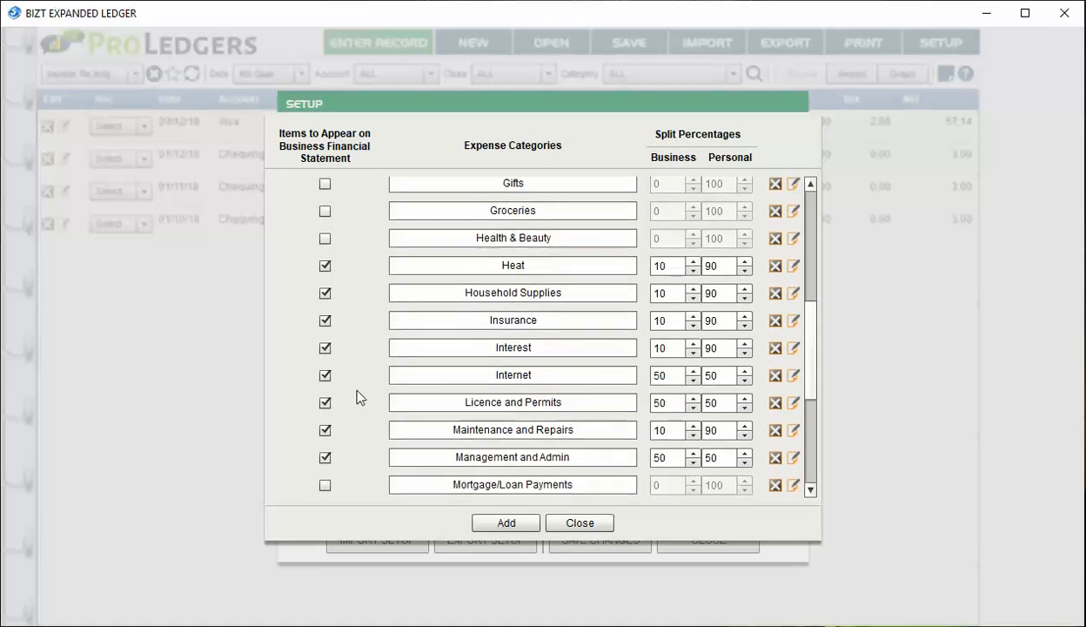
scroll(359, 395, up, 5)
scroll(359, 396, up, 5)
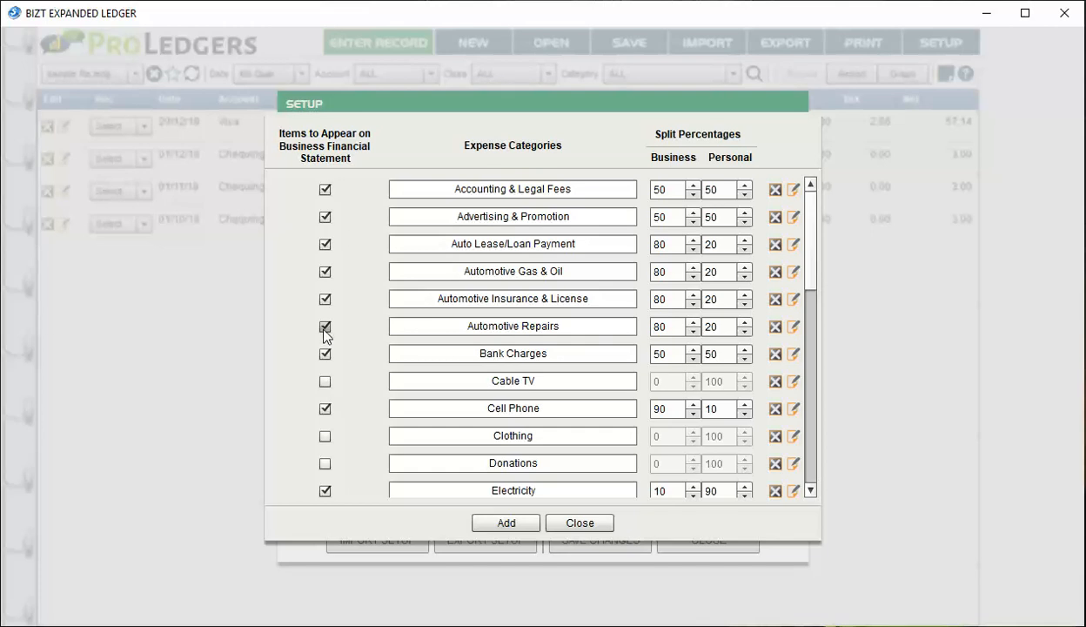
Step: Lower the business split percentage of Automotive Gas & Oil and close the expense category editor
click(659, 190)
click(679, 272)
click(693, 277)
click(693, 277)
click(693, 277)
click(693, 277)
click(693, 277)
click(693, 277)
click(692, 277)
click(694, 278)
click(694, 278)
click(581, 521)
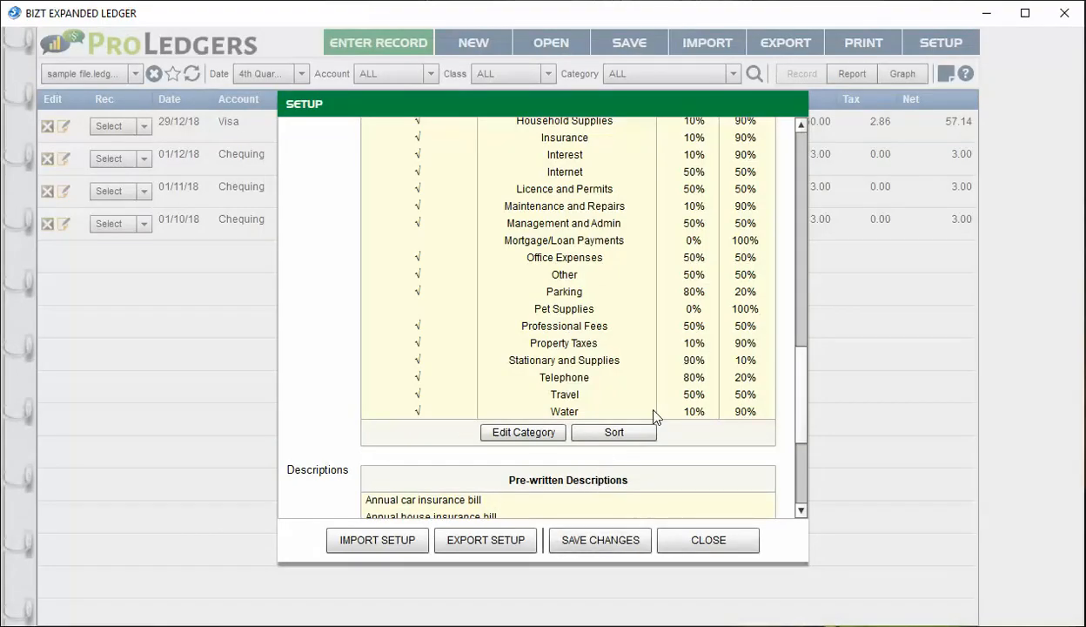
Step: Open the pre-written descriptions in the setup for editing, examine the editor, and close it
drag(801, 356, 812, 451)
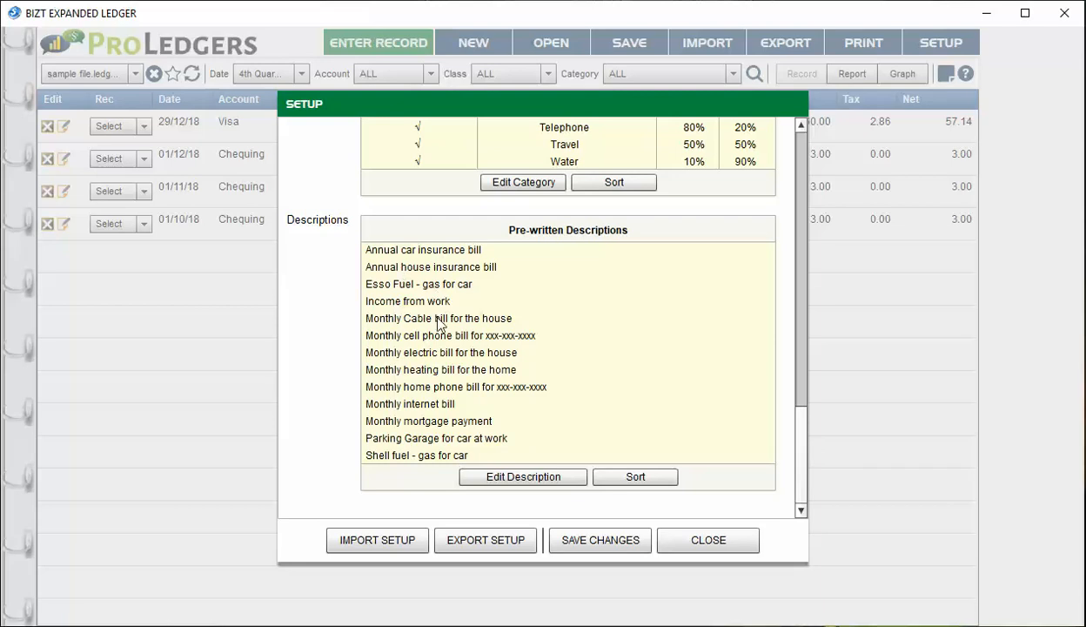
click(531, 476)
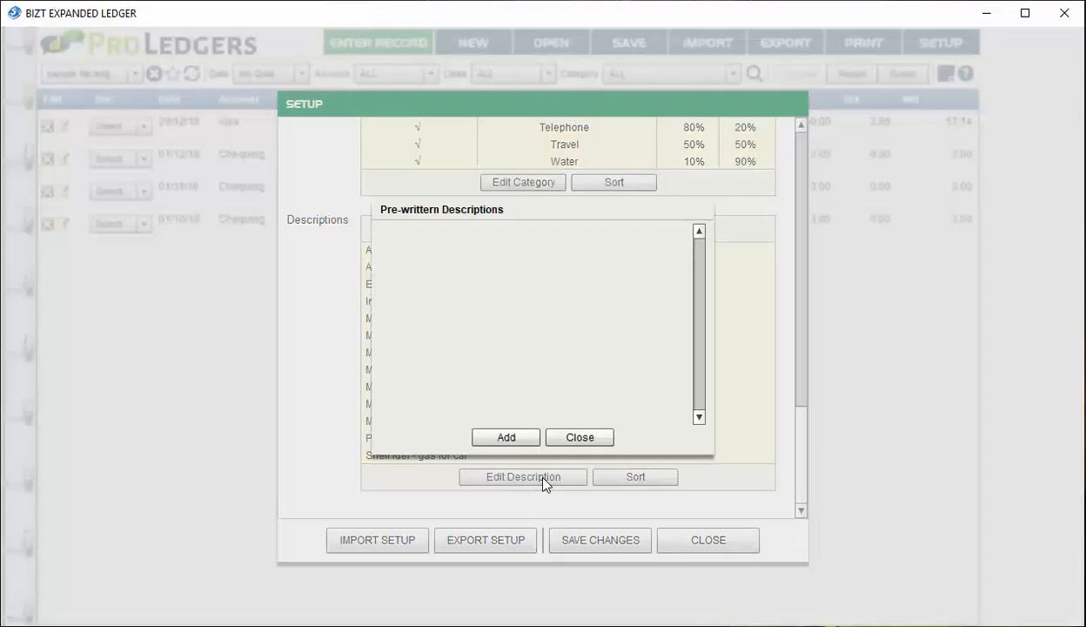
click(578, 438)
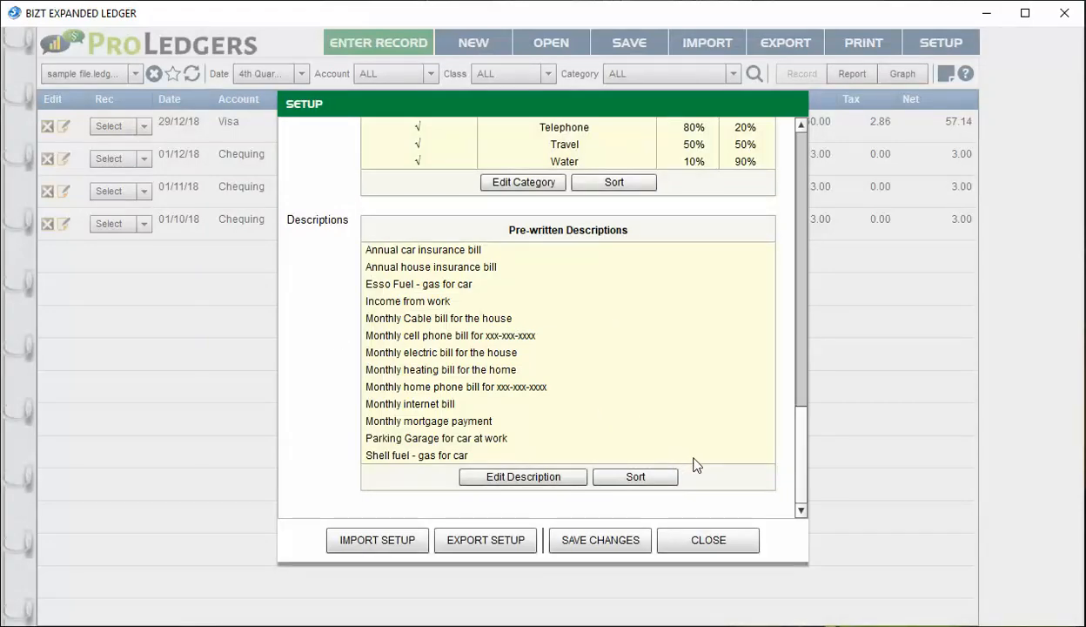
Step: Save the setup changes and acknowledge the notice about the file being open on other devices
click(620, 544)
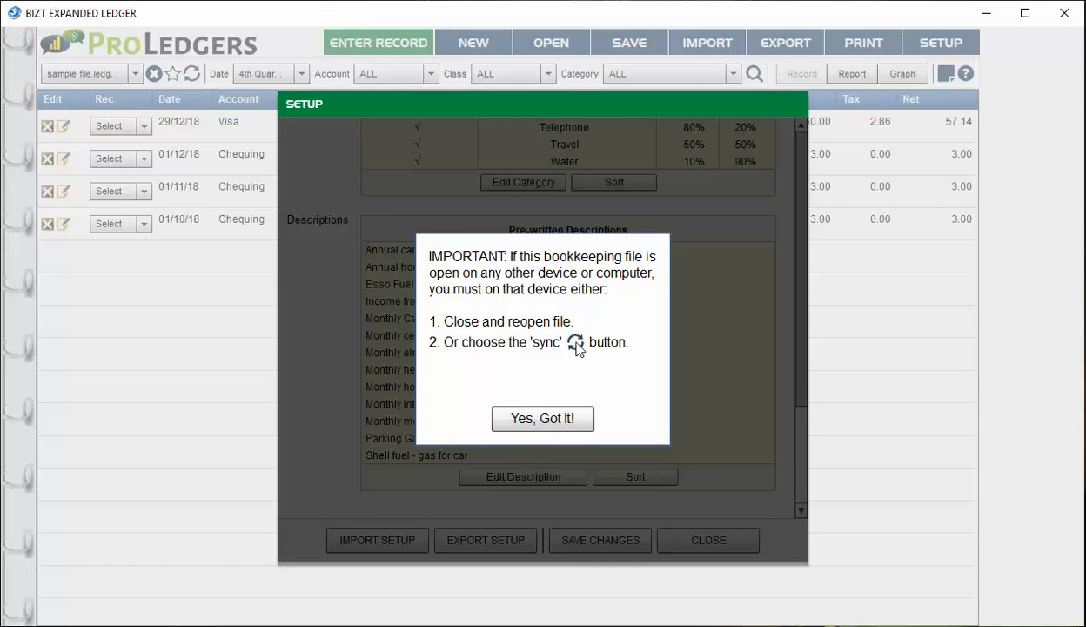
click(551, 421)
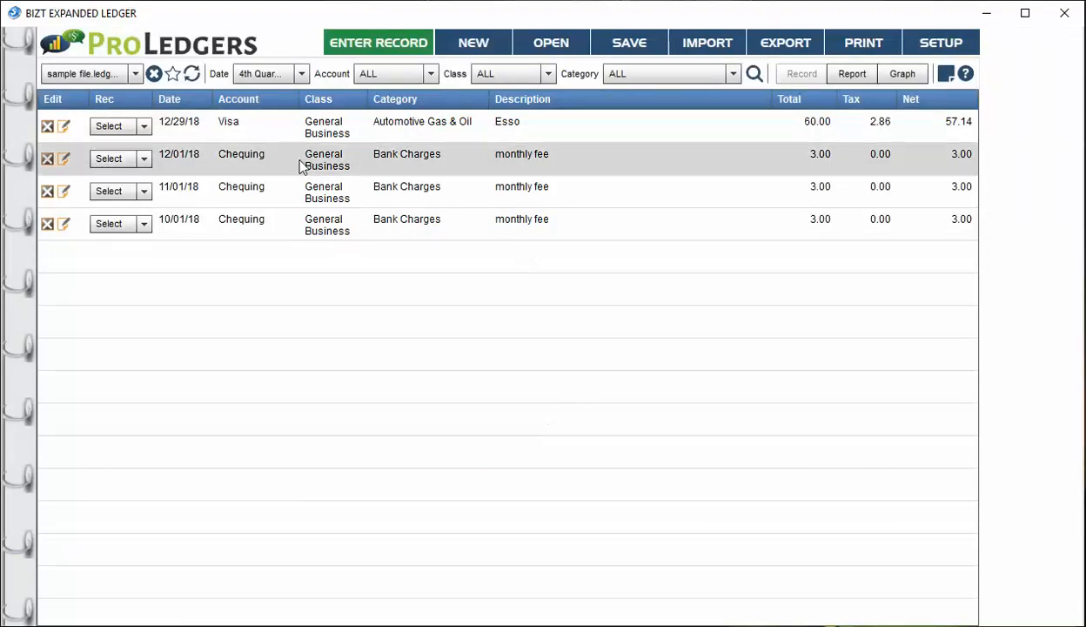
Step: Sync the open sample ledger file and save it
click(192, 76)
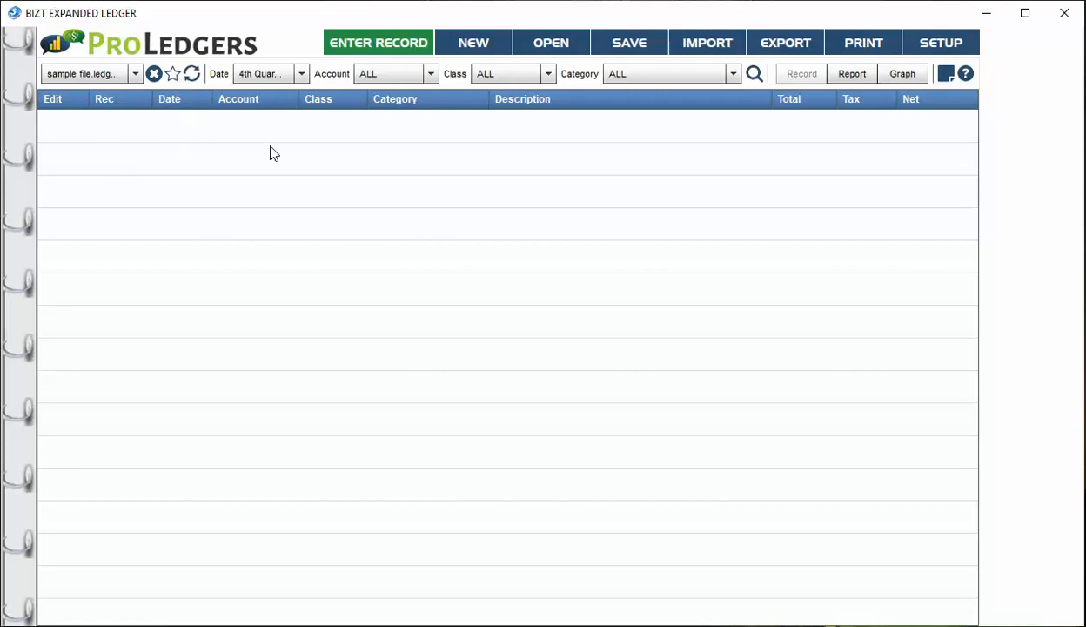
click(626, 47)
click(542, 355)
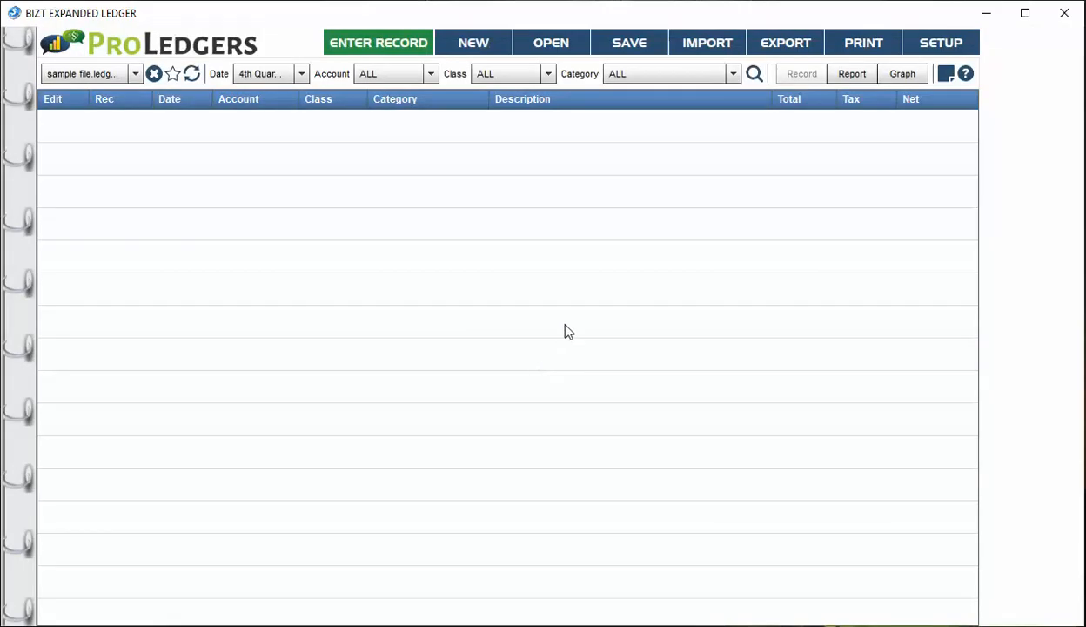